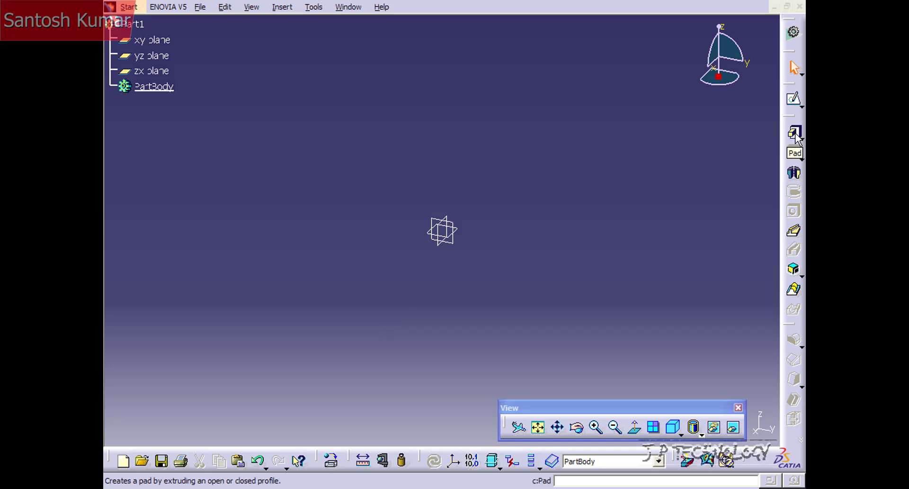
{"action": "left_click", "coordinate": [283, 9]}
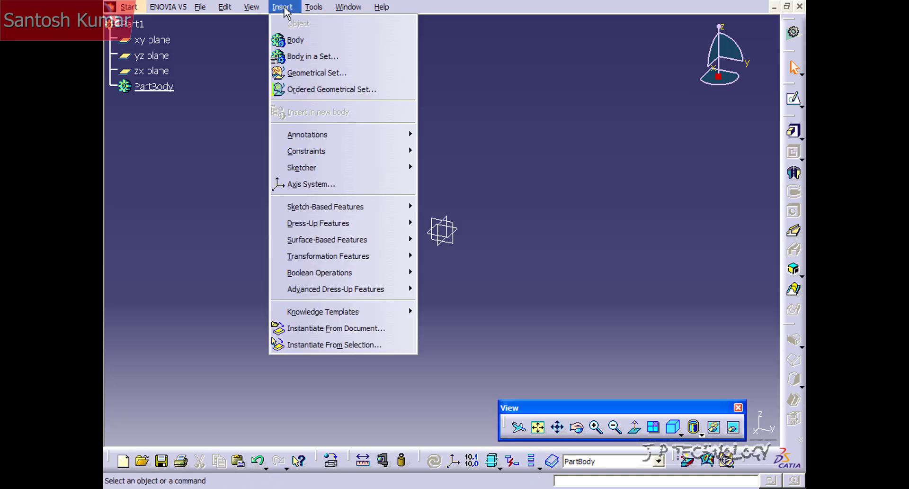
{"action": "mouse_move", "coordinate": [345, 208]}
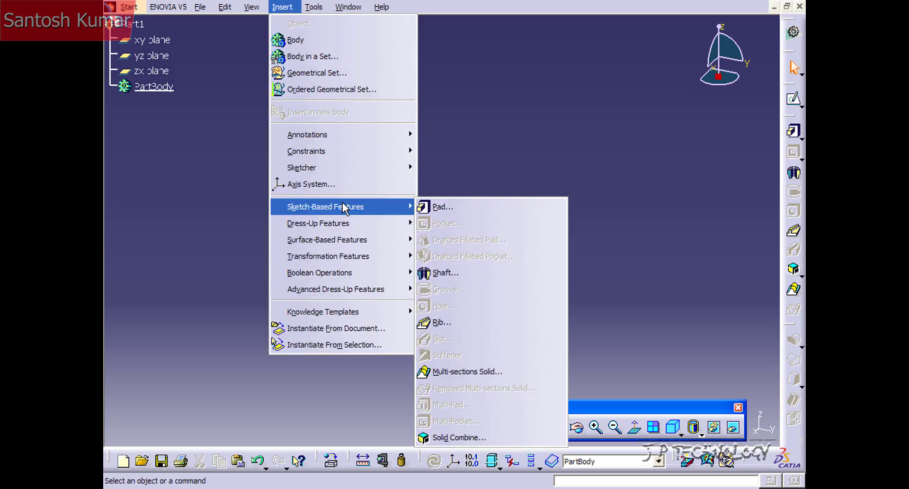
{"action": "left_click", "coordinate": [502, 150]}
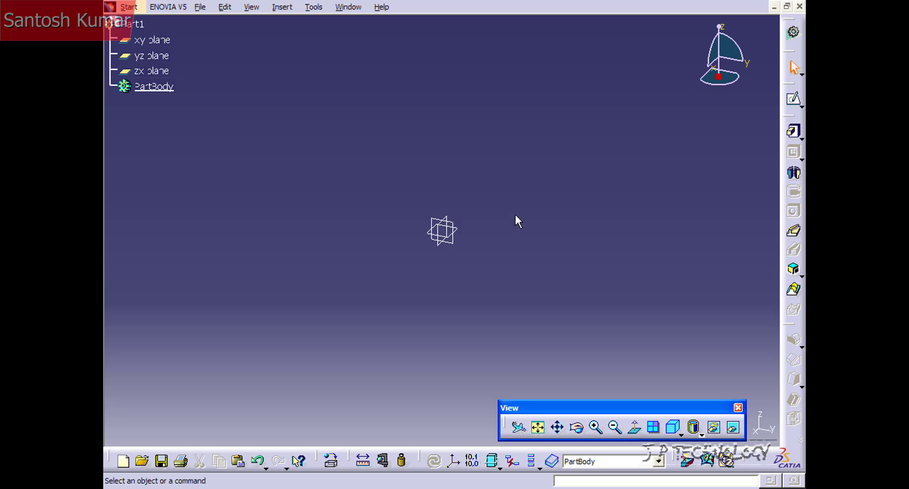
- Sketch a rectangle on the yz plane from the origin, about 104 mm wide and 50 mm high
{"action": "left_click", "coordinate": [794, 98]}
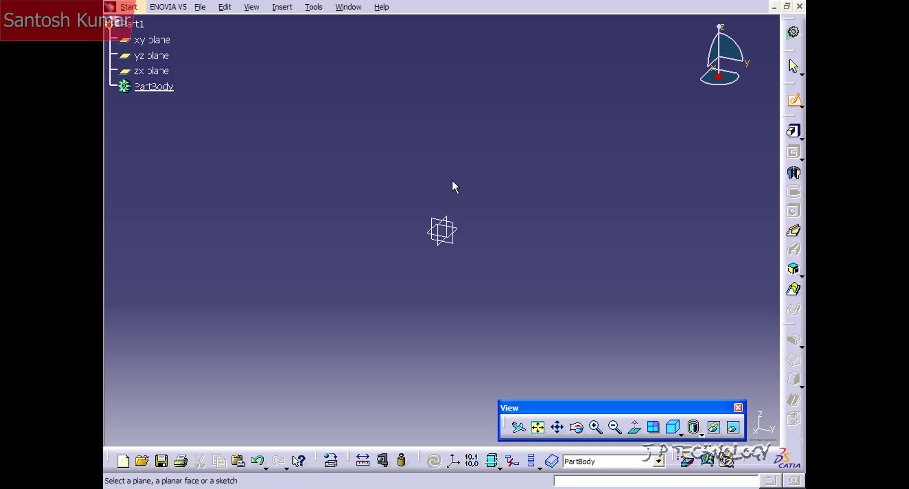
{"action": "left_click", "coordinate": [442, 227]}
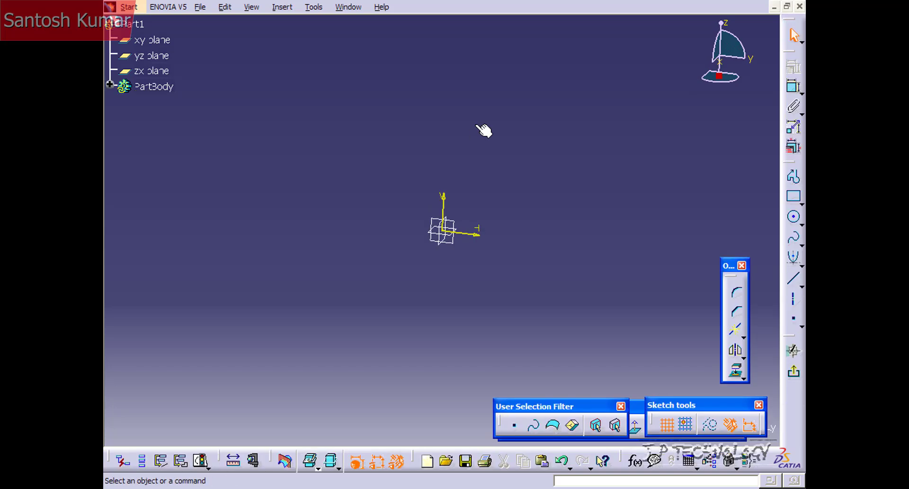
{"action": "left_click", "coordinate": [793, 196]}
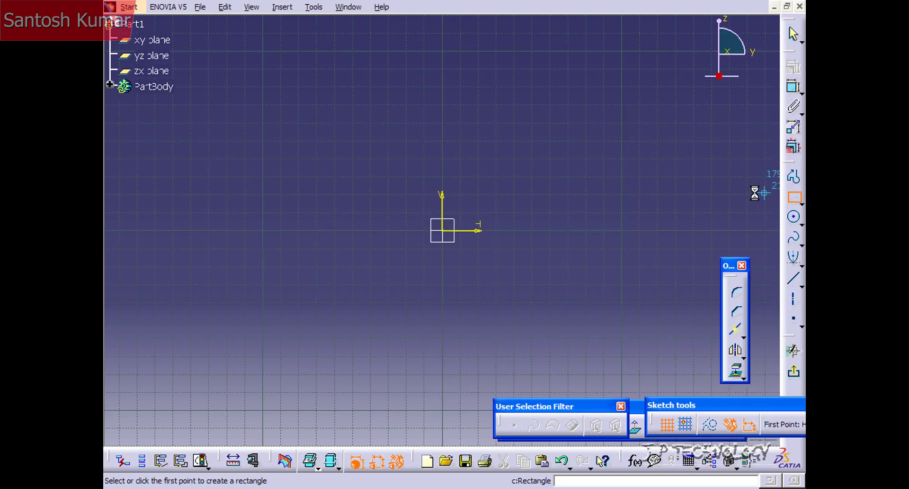
{"action": "left_click", "coordinate": [442, 230]}
{"action": "left_click", "coordinate": [630, 140]}
{"action": "left_click", "coordinate": [680, 133]}
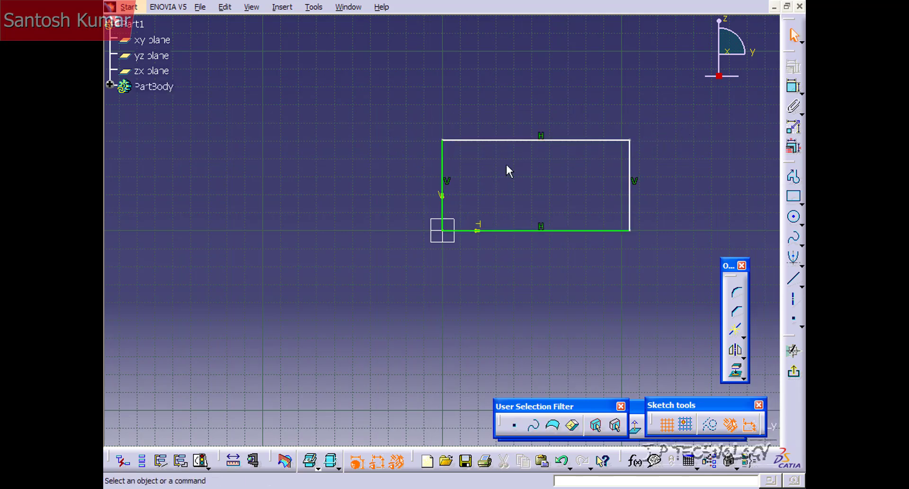
- Dimension the rectangle's height and set it to 50 mm
{"action": "left_click", "coordinate": [794, 87]}
{"action": "left_click", "coordinate": [450, 174]}
{"action": "left_click", "coordinate": [386, 176]}
{"action": "double_click", "coordinate": [386, 171]}
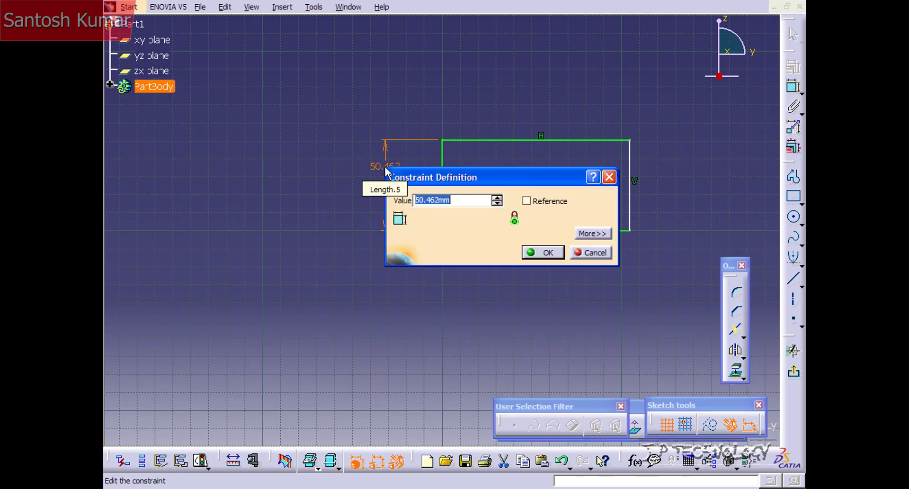
{"action": "type", "text": "50"}
{"action": "key", "text": "Return"}
- Dimension the rectangle's width, set it to 100 mm and exit the sketch
{"action": "left_click", "coordinate": [793, 87]}
{"action": "left_click", "coordinate": [528, 140]}
{"action": "left_click", "coordinate": [538, 113]}
{"action": "double_click", "coordinate": [547, 115]}
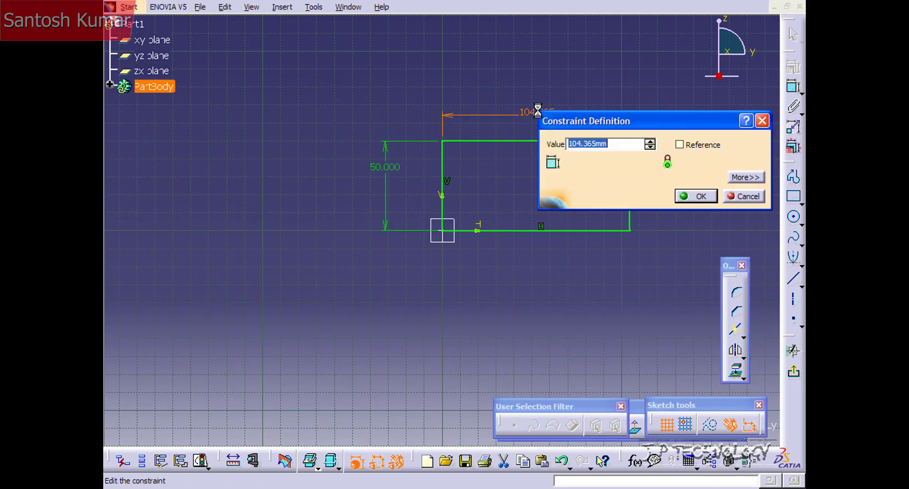
{"action": "type", "text": "100"}
{"action": "key", "text": "Return"}
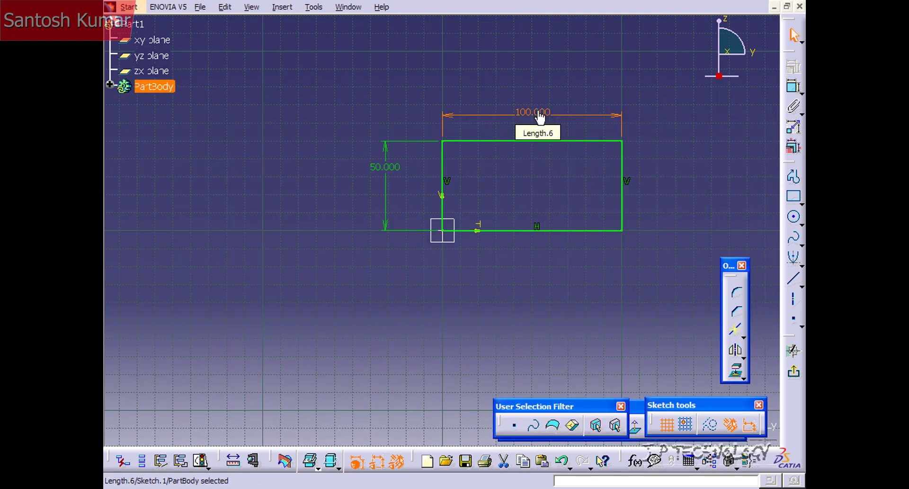
{"action": "left_click", "coordinate": [794, 374]}
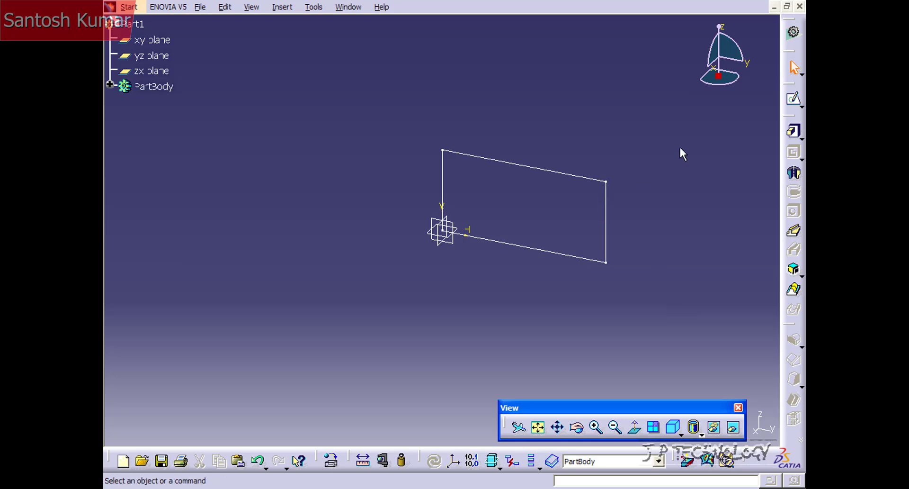
- Start a Pad with the Dimension limit type, using the rectangle sketch as its profile
{"action": "left_click", "coordinate": [793, 131]}
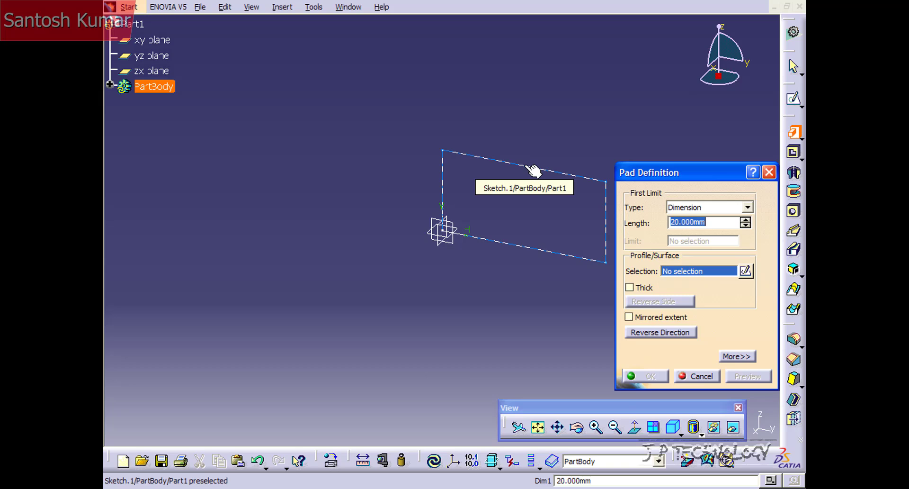
{"action": "mouse_move", "coordinate": [663, 173]}
{"action": "left_mouse_down"}
{"action": "mouse_move", "coordinate": [380, 65]}
{"action": "mouse_move", "coordinate": [272, 97]}
{"action": "mouse_move", "coordinate": [291, 104]}
{"action": "left_mouse_up"}
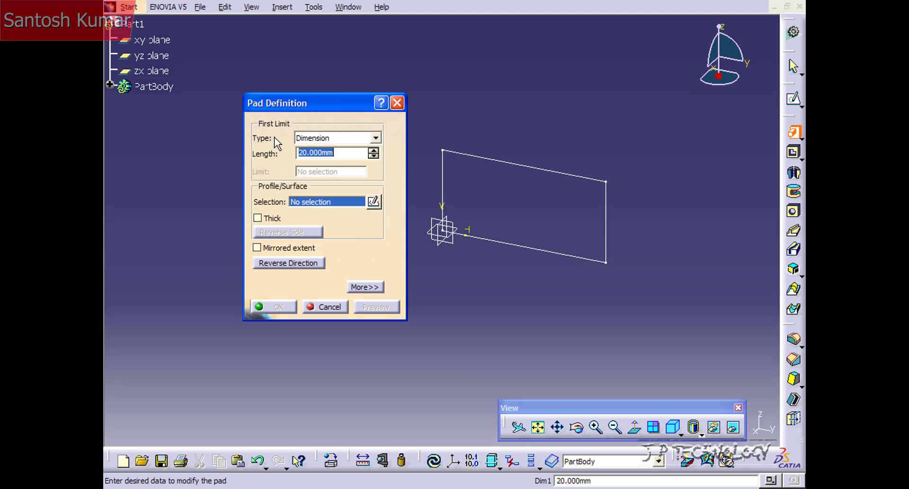
{"action": "left_click", "coordinate": [376, 139]}
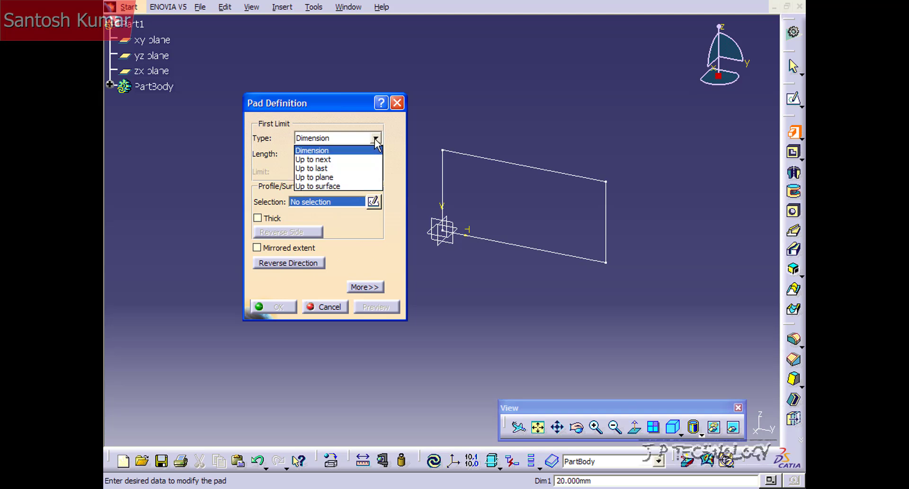
{"action": "left_click", "coordinate": [346, 151]}
{"action": "left_click_drag", "start_coordinate": [343, 152], "coordinate": [295, 145]}
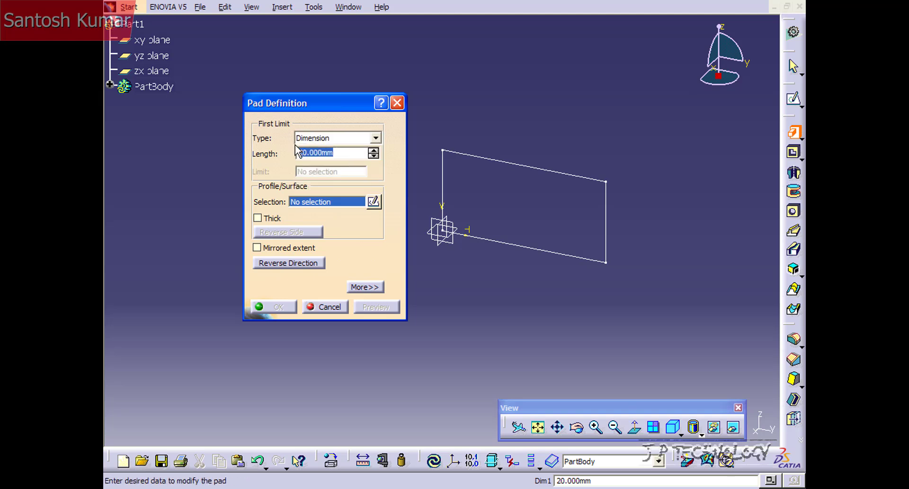
{"action": "left_click", "coordinate": [309, 198]}
{"action": "left_click", "coordinate": [495, 160]}
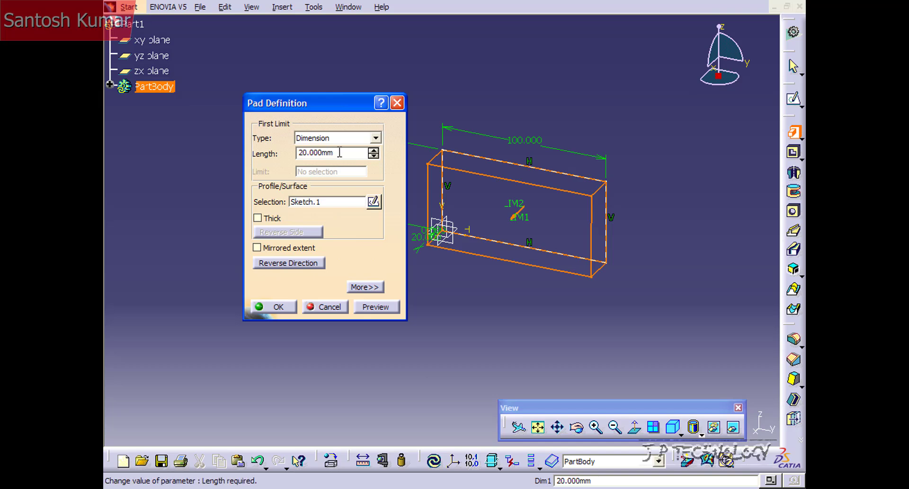
- Set the rectangle pad's length to 50 mm and preview it
{"action": "left_click_drag", "start_coordinate": [337, 151], "coordinate": [265, 152]}
{"action": "type", "text": "50"}
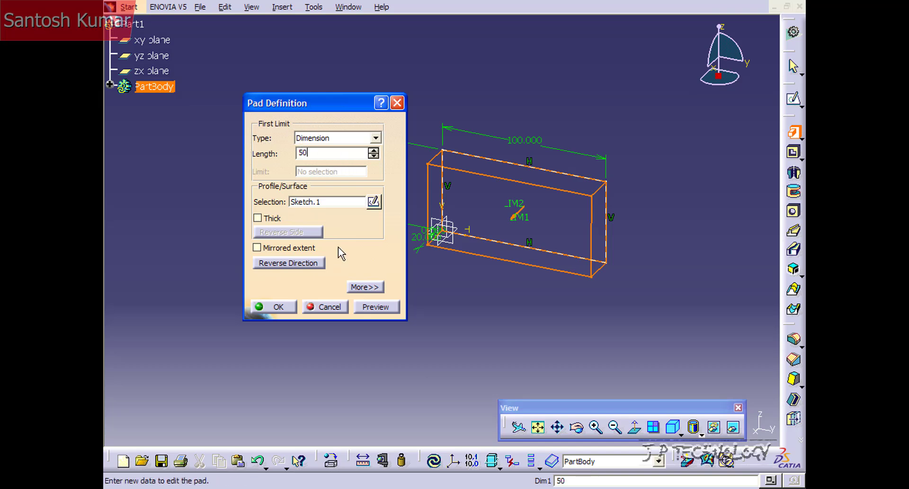
{"action": "left_click", "coordinate": [378, 307]}
{"action": "left_click_drag", "start_coordinate": [367, 117], "coordinate": [277, 156]}
{"action": "middle_click_drag", "start_coordinate": [557, 293], "coordinate": [550, 199]}
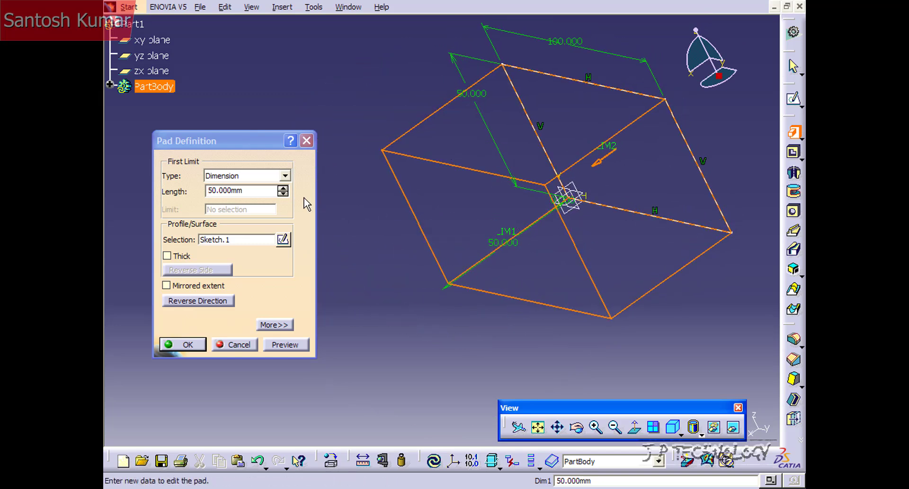
- Try a length of 20 mm for the rectangle pad and preview it
{"action": "double_click", "coordinate": [225, 190]}
{"action": "type", "text": "20"}
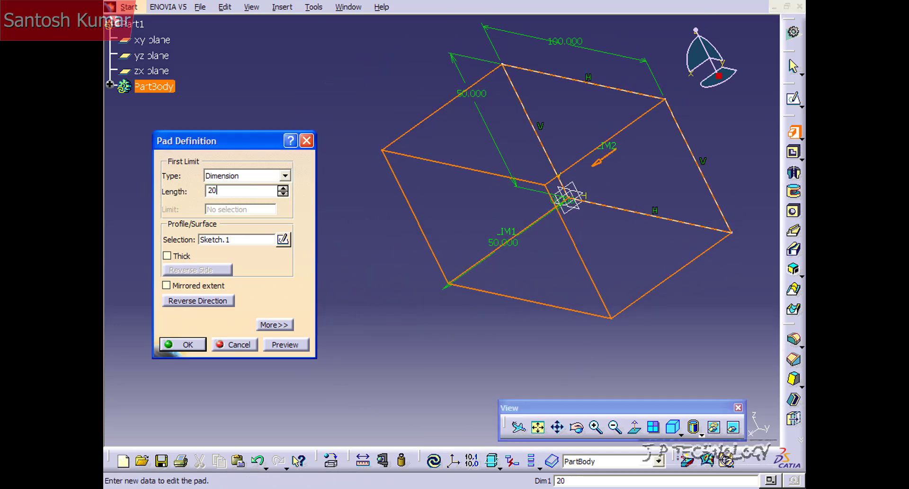
{"action": "left_click", "coordinate": [282, 346]}
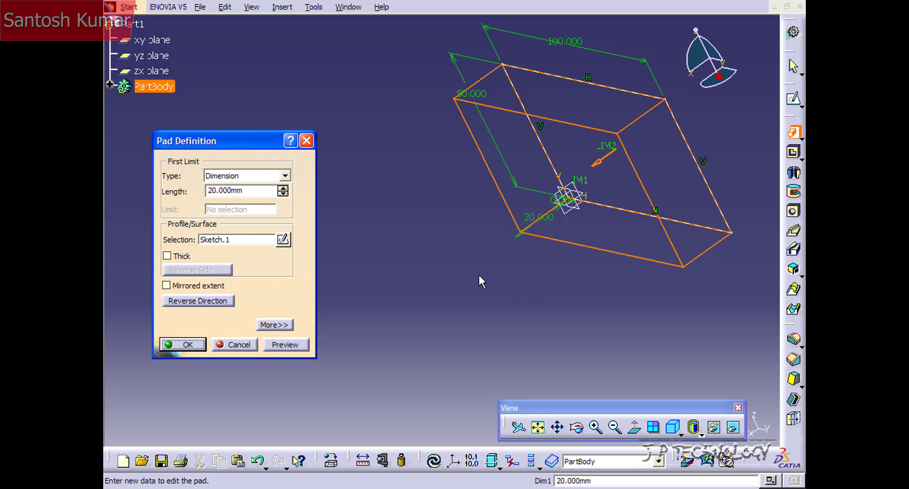
- Set the pad's length to 50 mm and create the solid block from the rectangle
{"action": "double_click", "coordinate": [225, 190]}
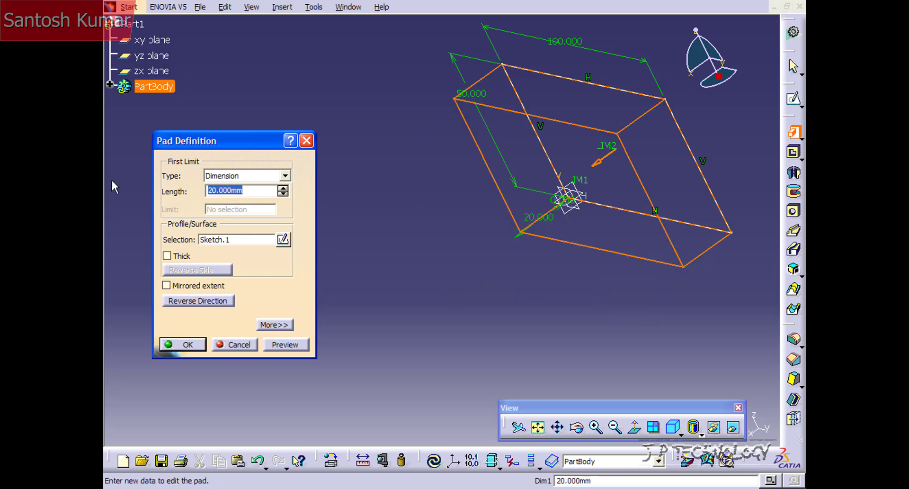
{"action": "type", "text": "50"}
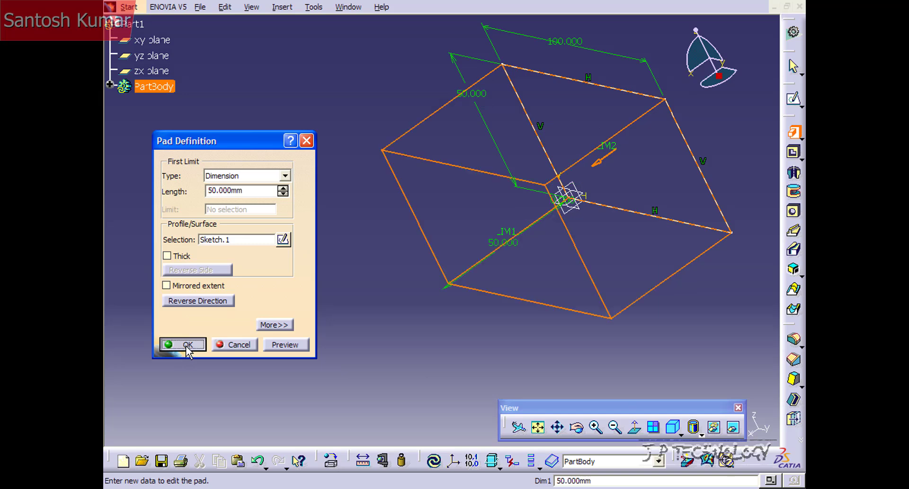
{"action": "left_click", "coordinate": [186, 345]}
- Open a new sketch on the yz plane and draw a circle beside the block, on the side of the origin
{"action": "mouse_move", "coordinate": [358, 234]}
{"action": "middle_mouse_down", "text": "ctrl"}
{"action": "mouse_move", "coordinate": [365, 258]}
{"action": "mouse_move", "coordinate": [408, 263]}
{"action": "mouse_move", "coordinate": [451, 221]}
{"action": "mouse_move", "coordinate": [521, 216]}
{"action": "middle_mouse_up", "text": "ctrl"}
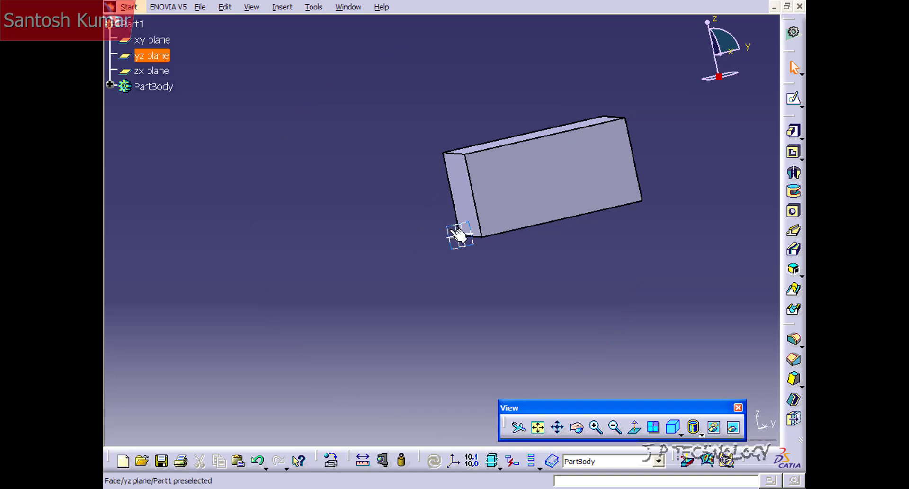
{"action": "left_click", "coordinate": [458, 234]}
{"action": "left_click", "coordinate": [793, 99]}
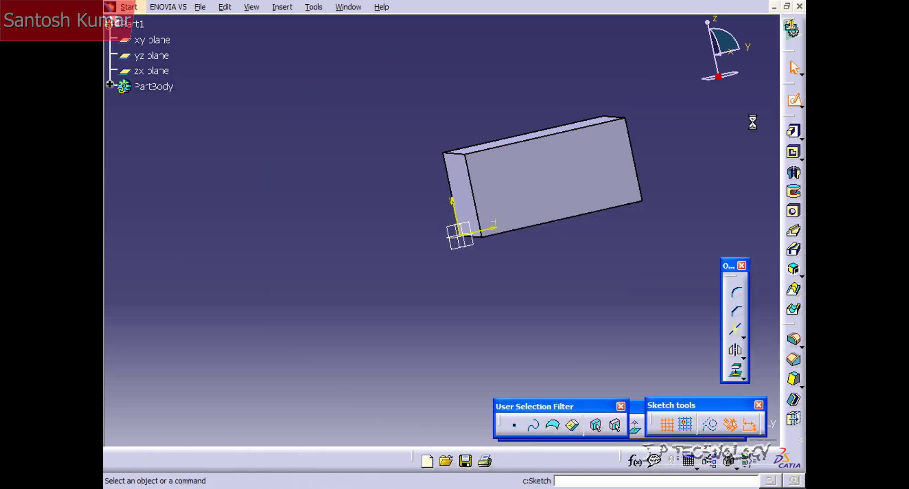
{"action": "left_click", "coordinate": [794, 217]}
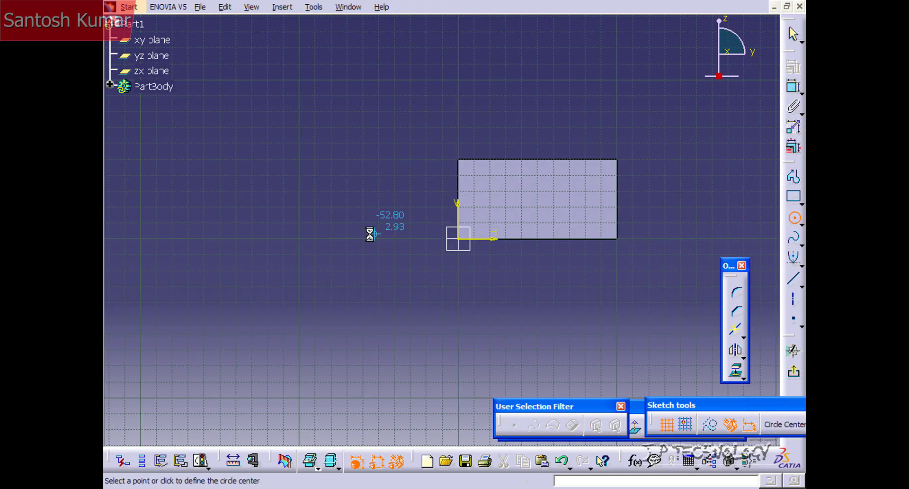
{"action": "left_click", "coordinate": [294, 192]}
{"action": "left_click", "coordinate": [324, 205]}
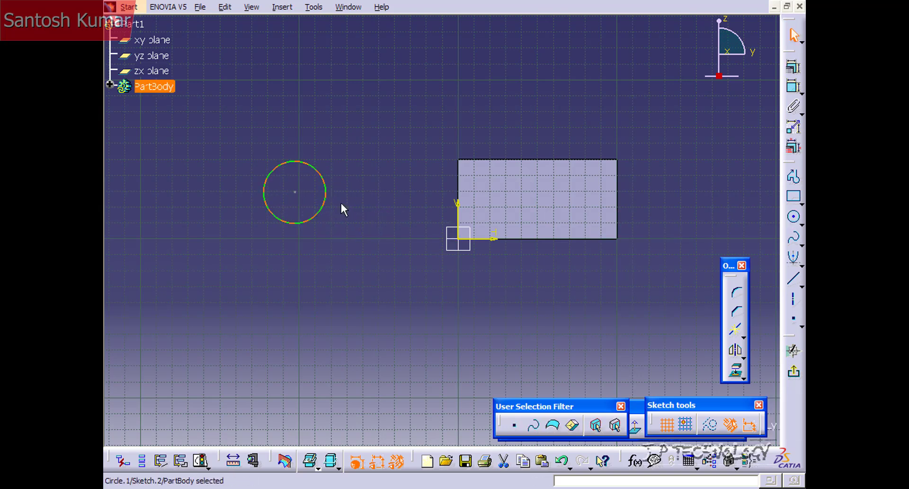
- Draw a second, slightly larger circle farther from the block in the same sketch, and exit the sketch
{"action": "left_click", "coordinate": [801, 223]}
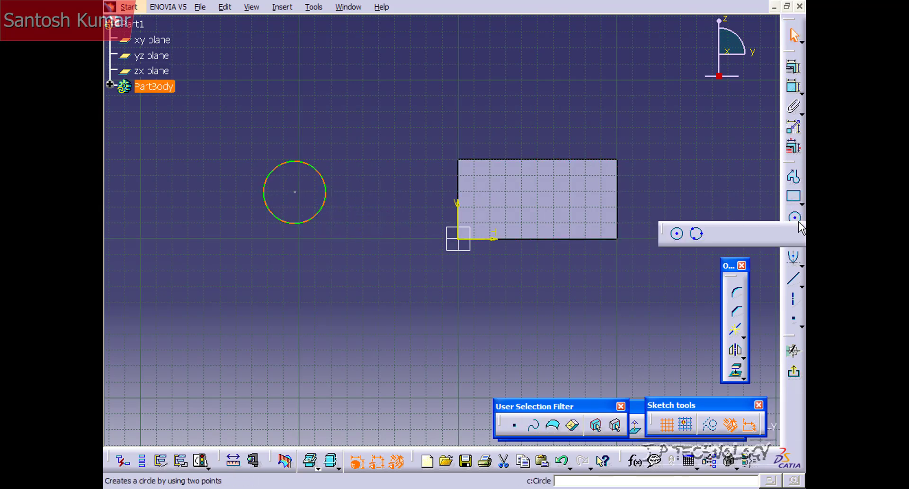
{"action": "left_click", "coordinate": [678, 233]}
{"action": "left_click", "coordinate": [164, 188]}
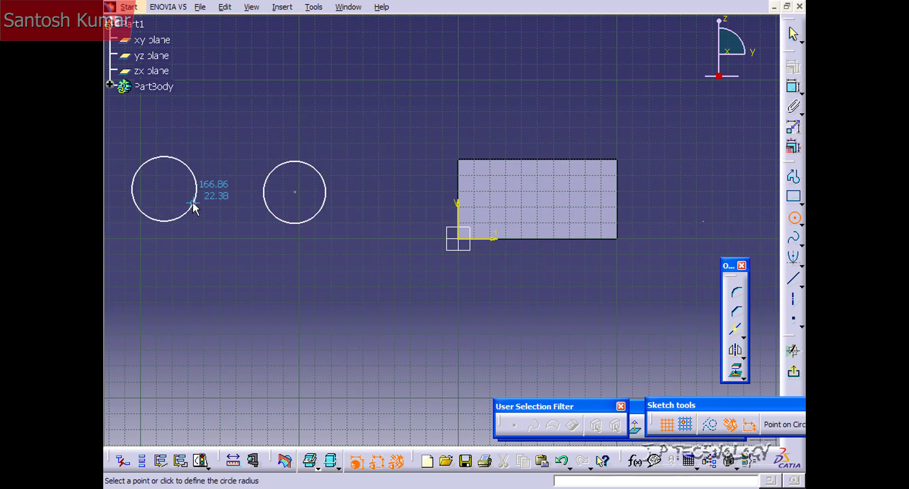
{"action": "left_click", "coordinate": [195, 206]}
{"action": "left_click", "coordinate": [217, 210]}
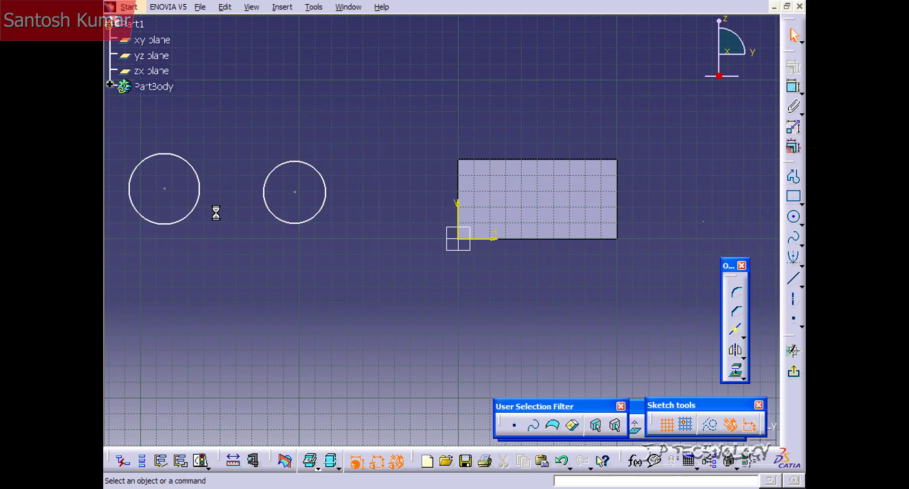
{"action": "left_click", "coordinate": [795, 374]}
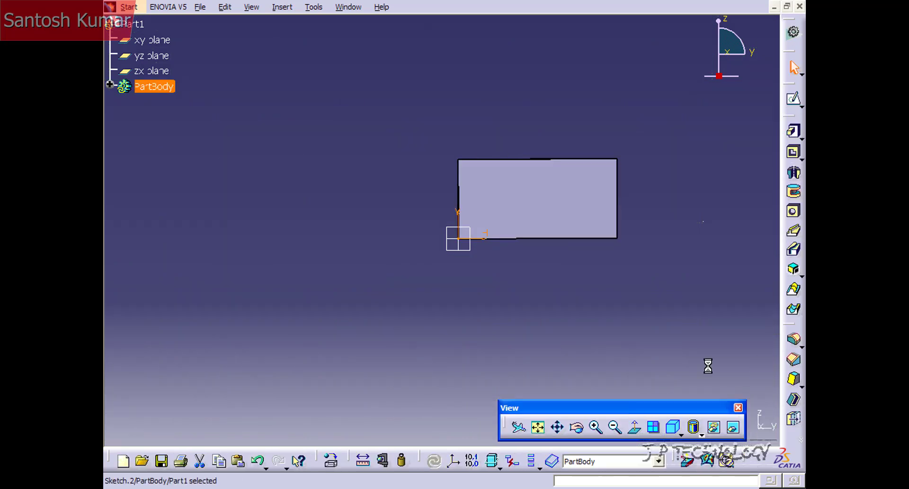
{"action": "middle_click_drag", "start_coordinate": [405, 299], "coordinate": [466, 292]}
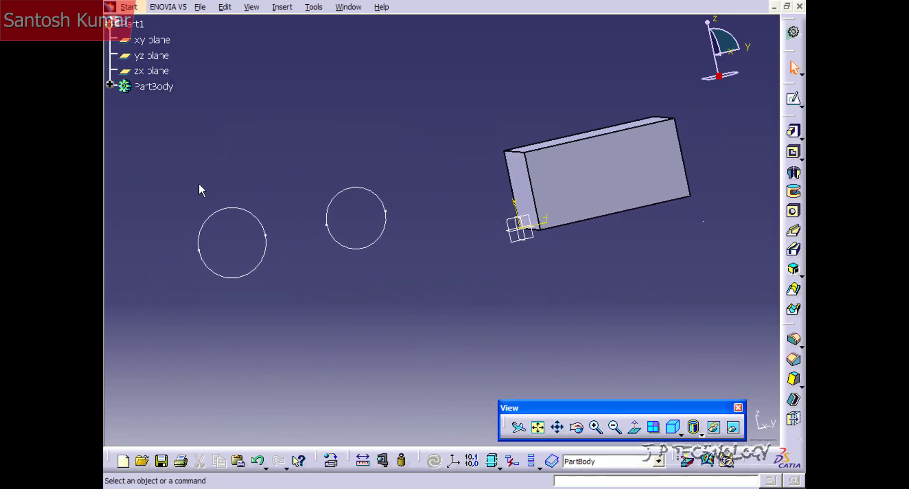
- Start a 50 mm pad from the sketch containing the two circles
{"action": "left_click", "coordinate": [110, 85]}
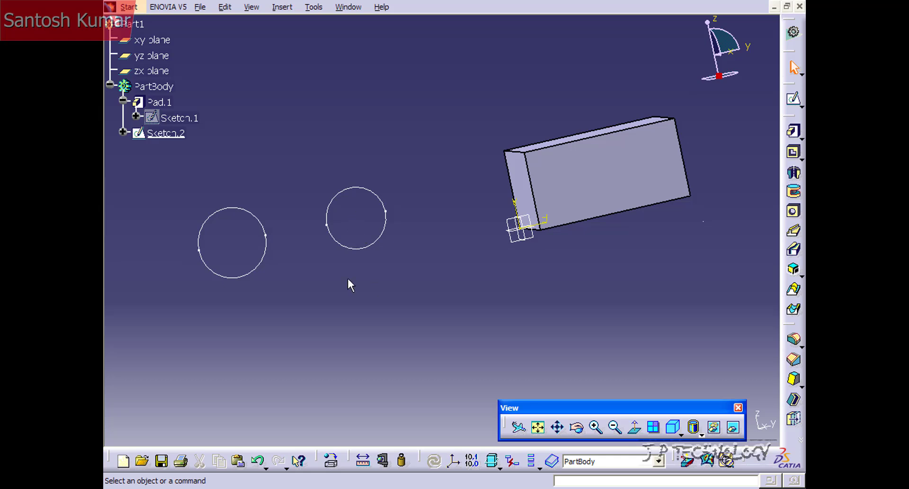
{"action": "left_click", "coordinate": [794, 131]}
{"action": "left_click_drag", "start_coordinate": [240, 164], "coordinate": [533, 107]}
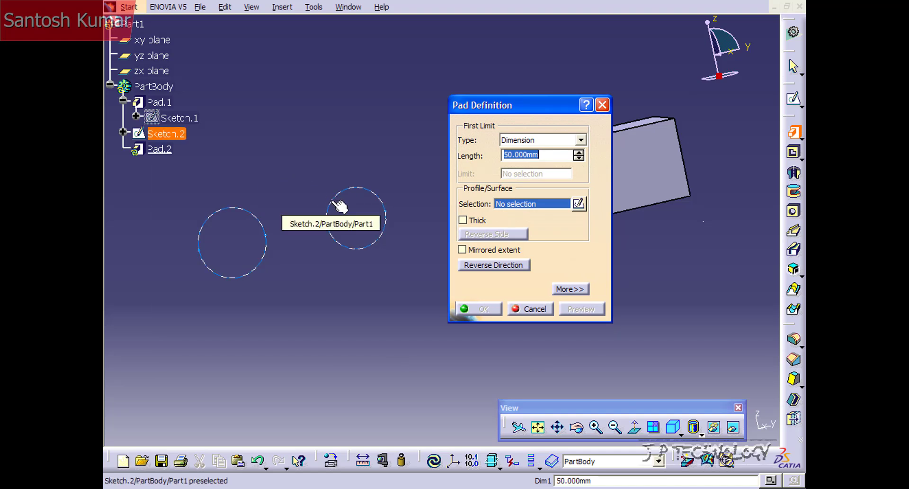
{"action": "left_click", "coordinate": [163, 135]}
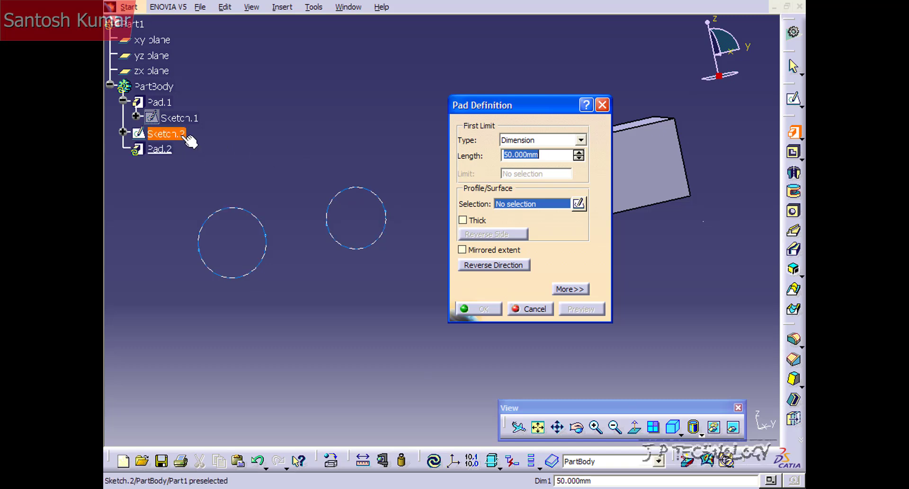
{"action": "mouse_move", "coordinate": [297, 200]}
{"action": "middle_mouse_down"}
{"action": "mouse_move", "coordinate": [396, 188]}
{"action": "mouse_move", "coordinate": [325, 181]}
{"action": "mouse_move", "coordinate": [269, 189]}
{"action": "mouse_move", "coordinate": [269, 201]}
{"action": "middle_mouse_up"}
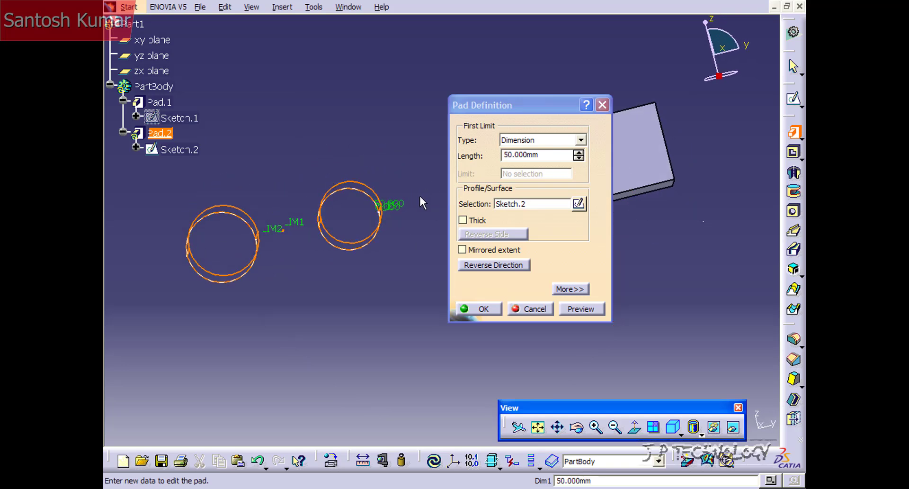
{"action": "mouse_move", "coordinate": [401, 263]}
{"action": "middle_mouse_down"}
{"action": "mouse_move", "coordinate": [391, 227]}
{"action": "mouse_move", "coordinate": [572, 219]}
{"action": "mouse_move", "coordinate": [505, 365]}
{"action": "mouse_move", "coordinate": [363, 268]}
{"action": "middle_mouse_up"}
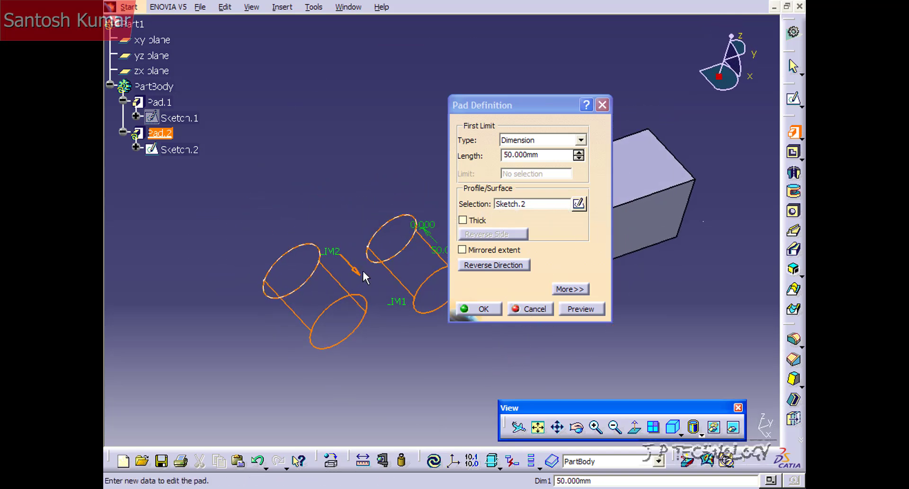
{"action": "middle_click_drag", "start_coordinate": [395, 238], "coordinate": [350, 247]}
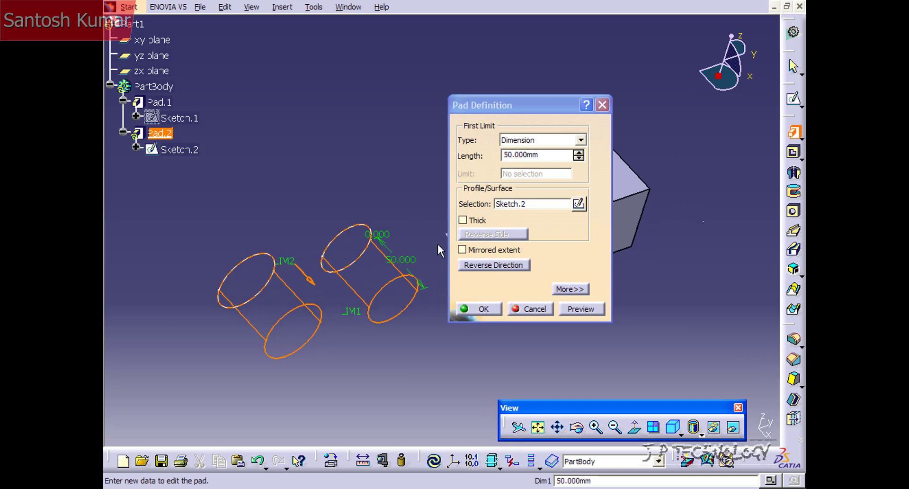
- Reverse the extrusion direction of the two-circle pad and create the two cylinders
{"action": "left_click", "coordinate": [475, 266]}
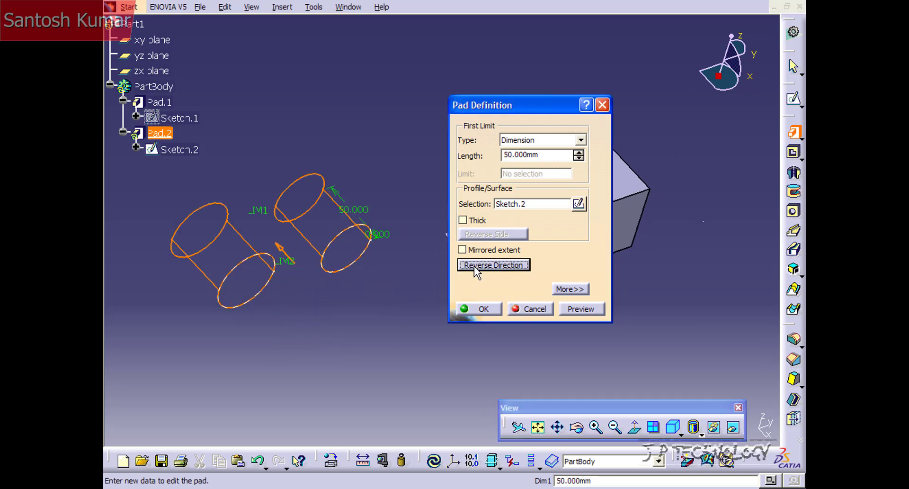
{"action": "left_click", "coordinate": [474, 265]}
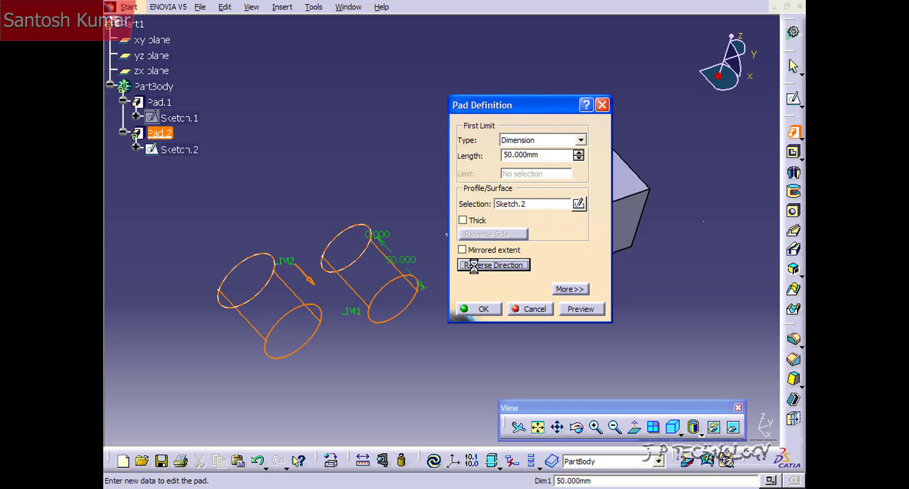
{"action": "left_click", "coordinate": [475, 265]}
{"action": "left_click", "coordinate": [474, 265]}
{"action": "left_click", "coordinate": [474, 265]}
{"action": "left_click", "coordinate": [474, 265]}
{"action": "left_click", "coordinate": [477, 266]}
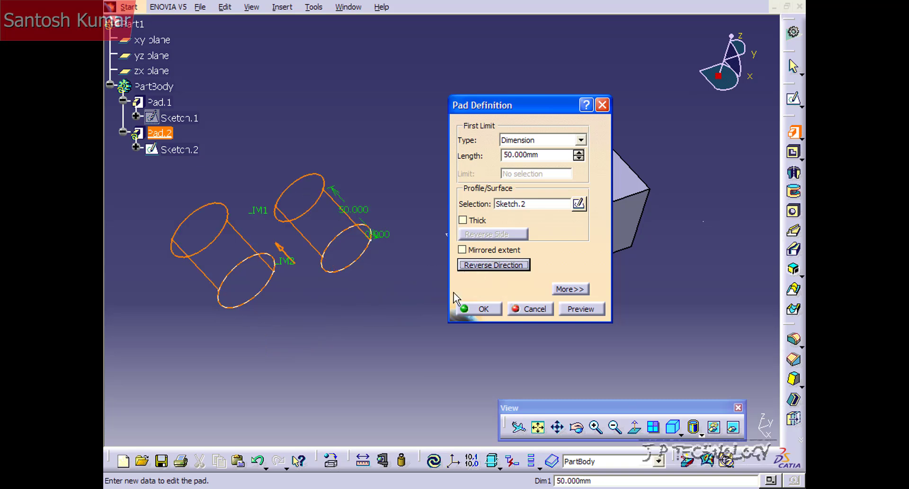
{"action": "left_click", "coordinate": [478, 310]}
{"action": "middle_click_drag", "start_coordinate": [380, 297], "coordinate": [440, 278]}
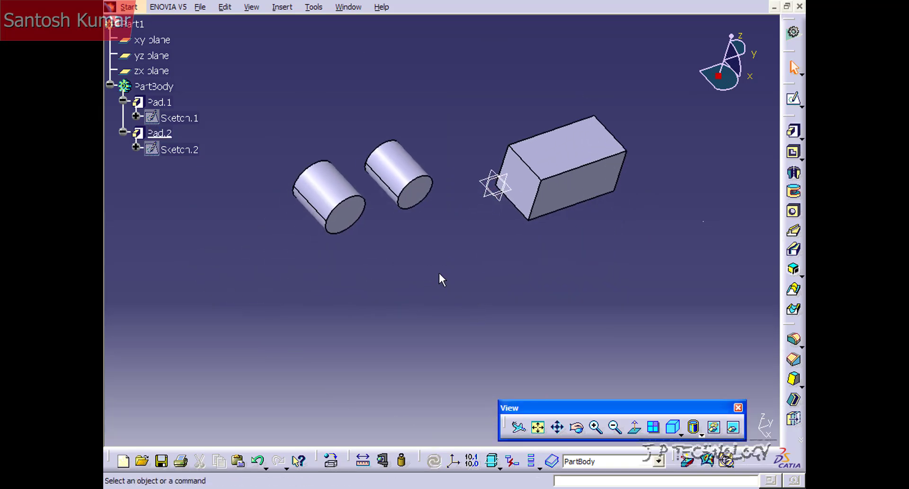
- Open a new sketch on the top face of the rectangular block
{"action": "left_click", "coordinate": [564, 149]}
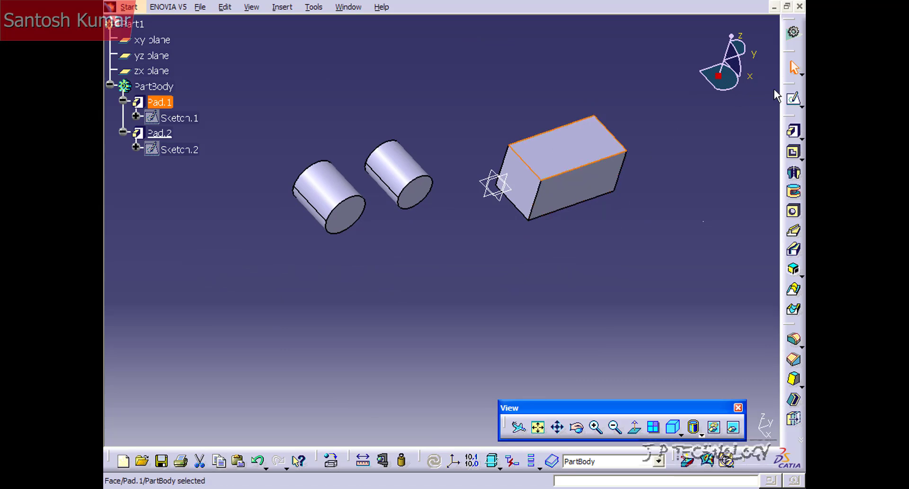
{"action": "left_click", "coordinate": [794, 103]}
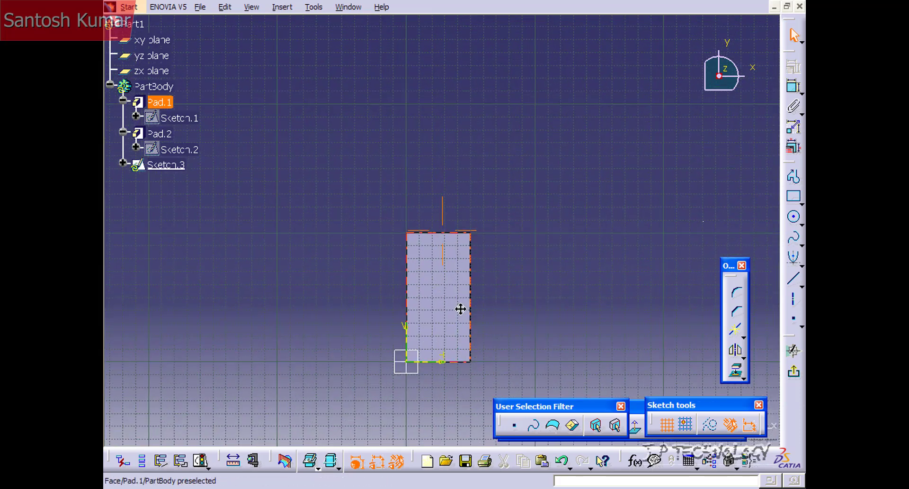
{"action": "middle_click_drag", "start_coordinate": [447, 264], "coordinate": [462, 164]}
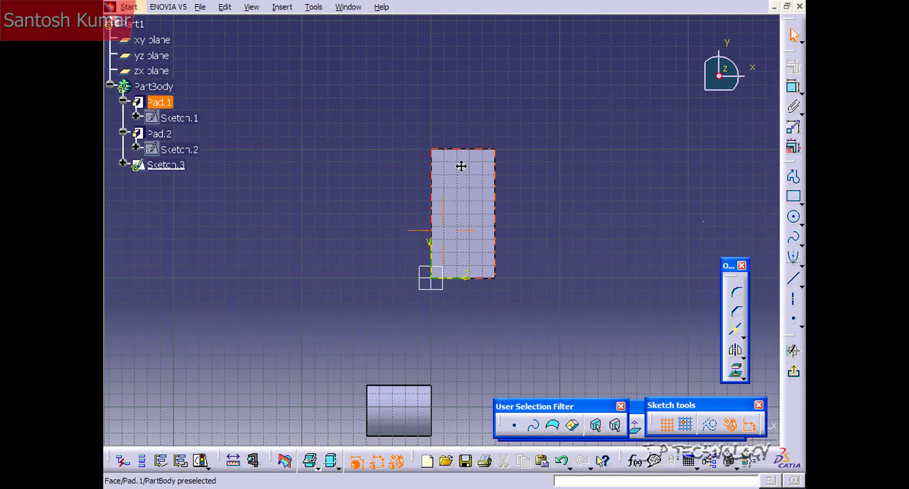
{"action": "mouse_move", "coordinate": [473, 290]}
{"action": "middle_mouse_down", "text": "ctrl"}
{"action": "mouse_move", "coordinate": [463, 217]}
{"action": "mouse_move", "coordinate": [426, 239]}
{"action": "mouse_move", "coordinate": [420, 294]}
{"action": "middle_mouse_up", "text": "ctrl"}
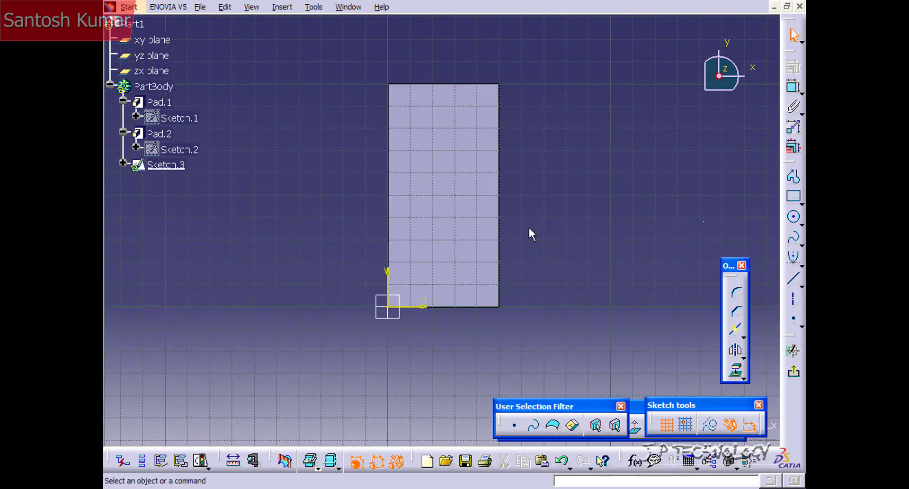
- Project the block's short edge at the origin and the long edge away from the origin into the sketch
{"action": "left_click", "coordinate": [449, 306]}
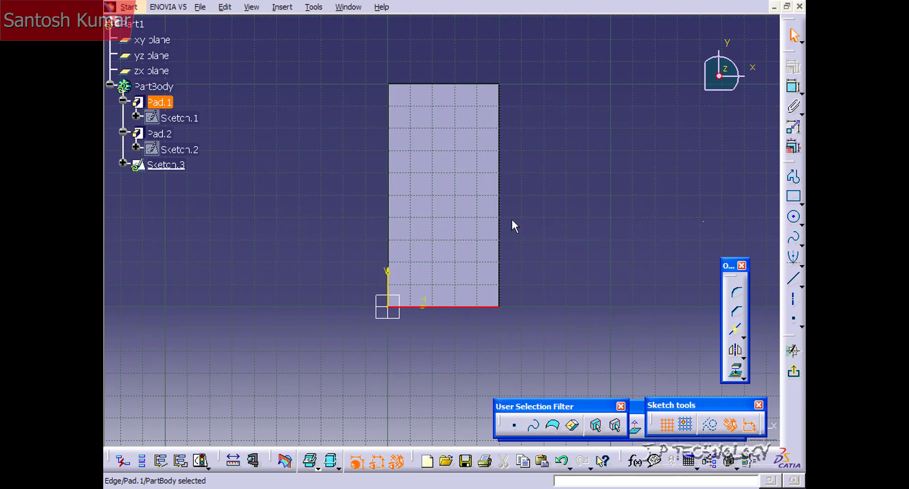
{"action": "left_click", "coordinate": [499, 223], "text": "ctrl"}
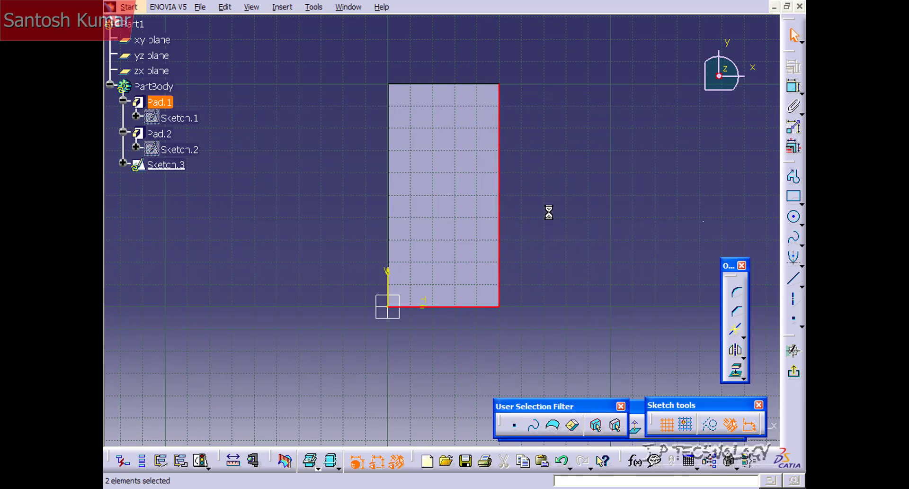
{"action": "left_click", "coordinate": [737, 372]}
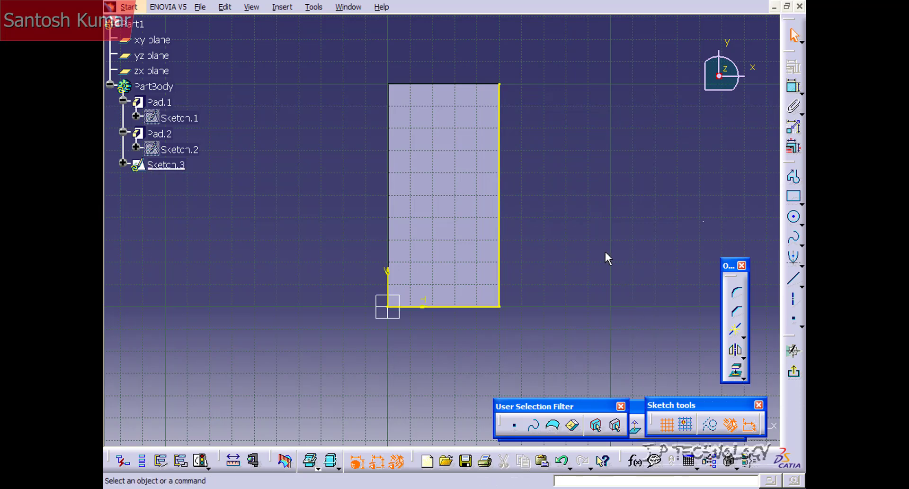
- Draw a circle inside the block's top face and set its diameter to 25 mm
{"action": "left_click", "coordinate": [795, 219]}
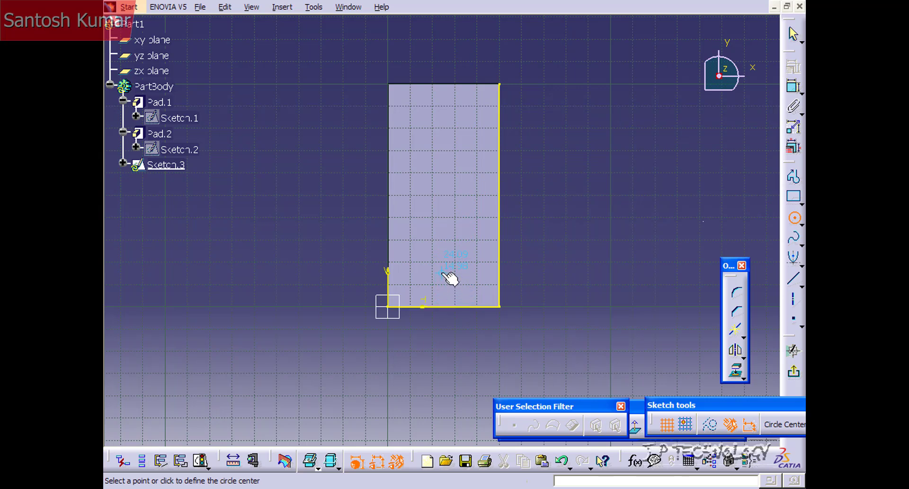
{"action": "left_click", "coordinate": [440, 221]}
{"action": "left_click", "coordinate": [456, 227]}
{"action": "left_click", "coordinate": [793, 86]}
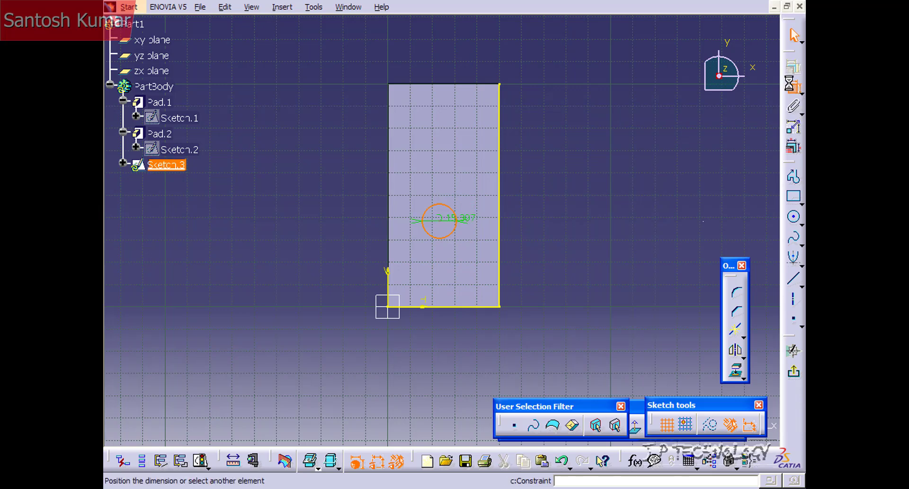
{"action": "left_click", "coordinate": [544, 189]}
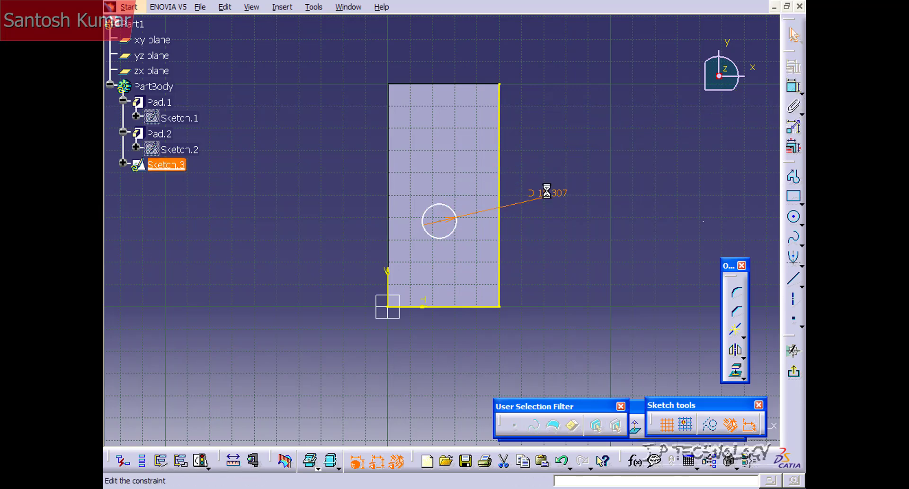
{"action": "double_click", "coordinate": [544, 191]}
{"action": "type", "text": "25"}
{"action": "left_click", "coordinate": [716, 291]}
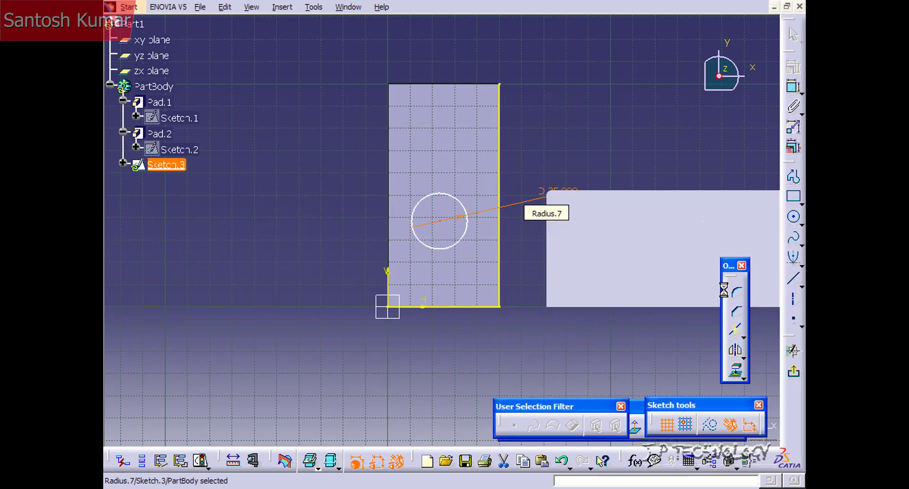
- Add a length dimension to the projected short edge
{"action": "left_click", "coordinate": [797, 87]}
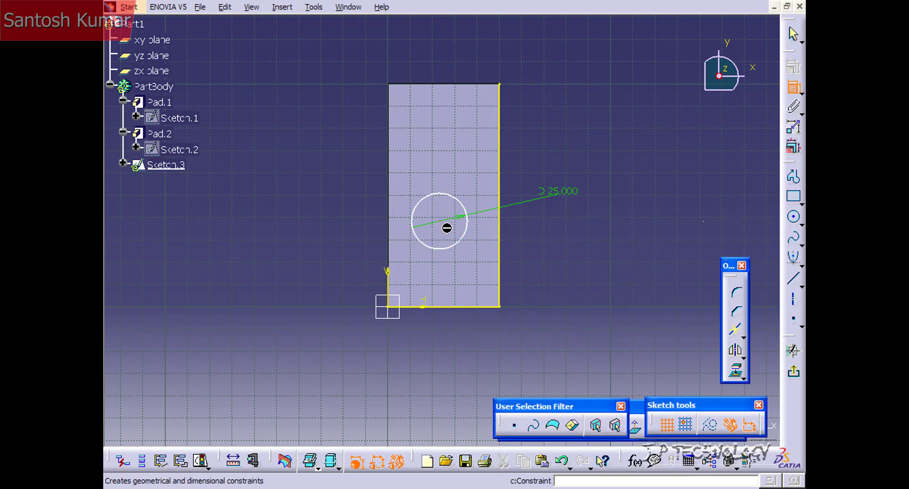
{"action": "left_click", "coordinate": [460, 307]}
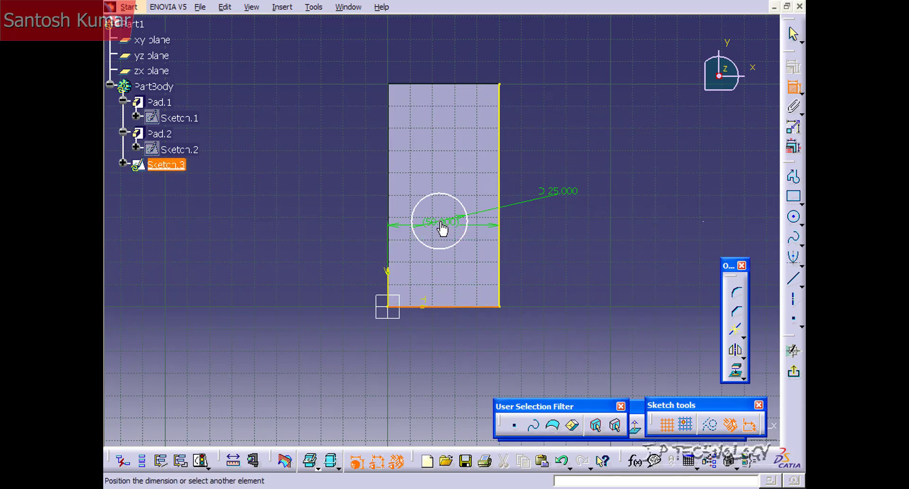
{"action": "left_click", "coordinate": [442, 229]}
- Dimension the circle's centre from the projected short edge and set the distance to 50 mm
{"action": "left_click", "coordinate": [440, 221]}
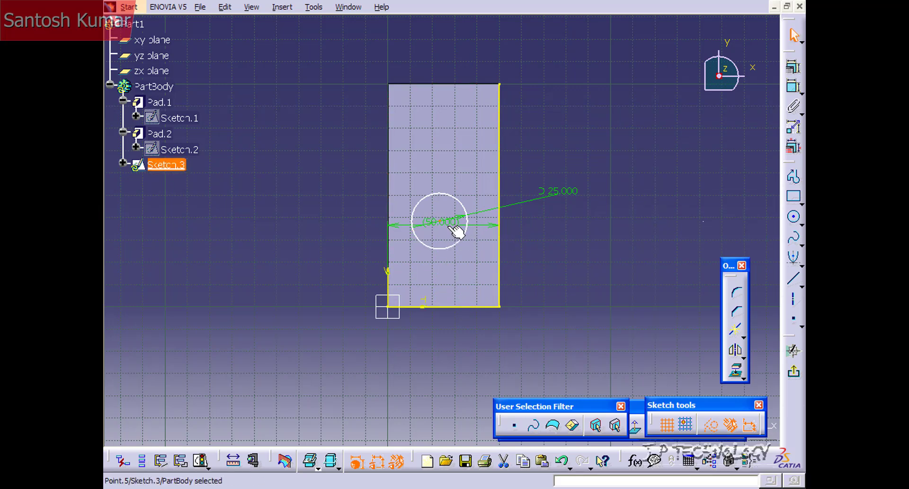
{"action": "left_click", "coordinate": [793, 86]}
{"action": "left_click", "coordinate": [455, 306]}
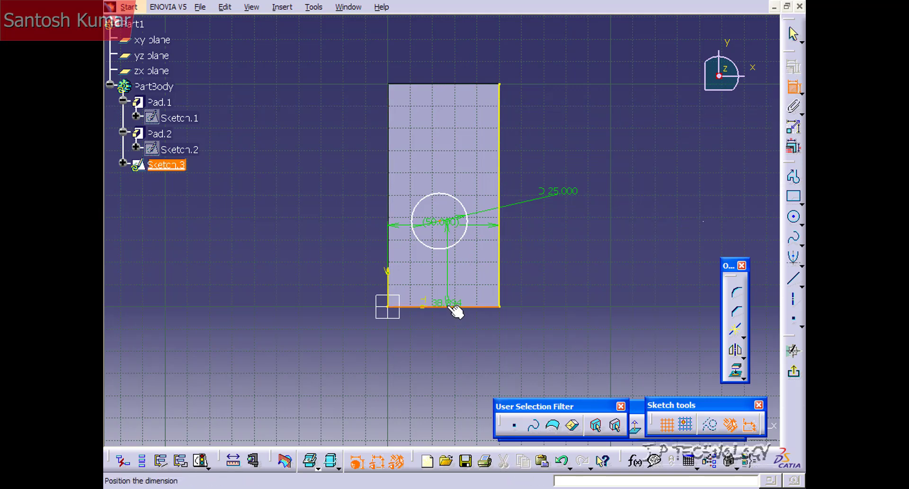
{"action": "left_click", "coordinate": [582, 263]}
{"action": "double_click", "coordinate": [582, 263]}
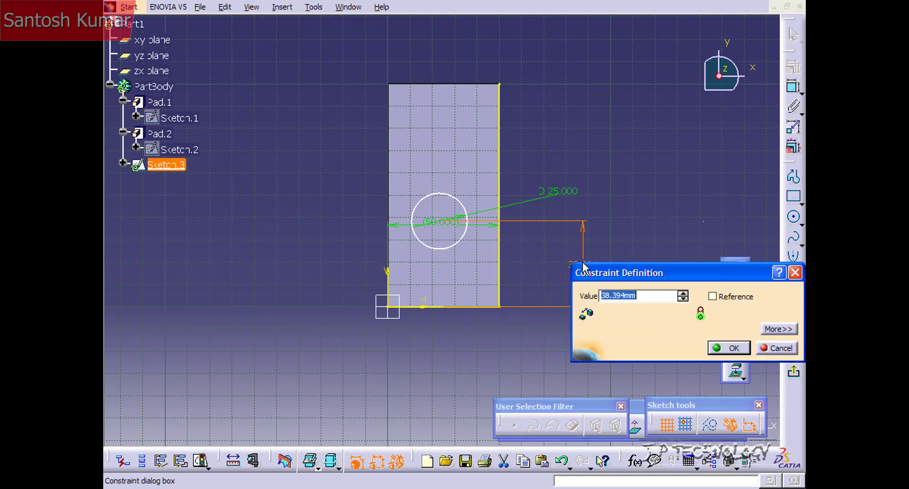
{"action": "type", "text": "50"}
{"action": "key", "text": "Return"}
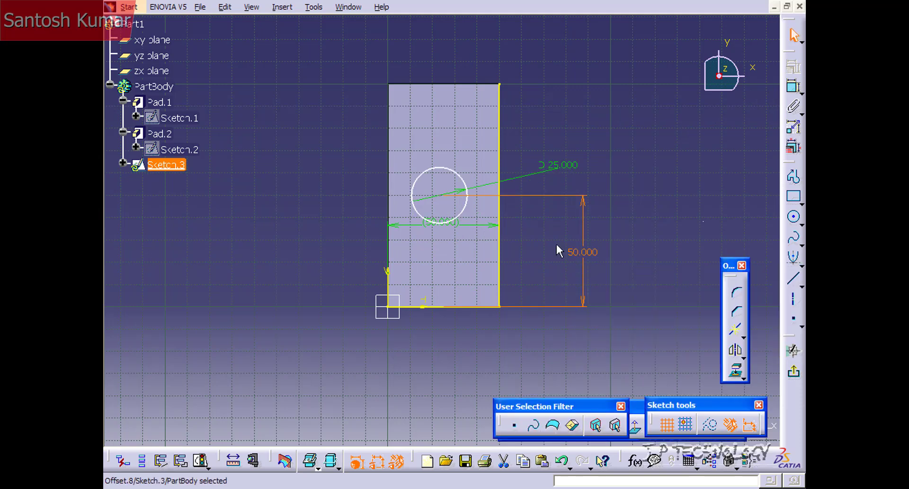
- Dimension the circle's centre from the projected long edge and set the distance to 25 mm
{"action": "left_click", "coordinate": [483, 189]}
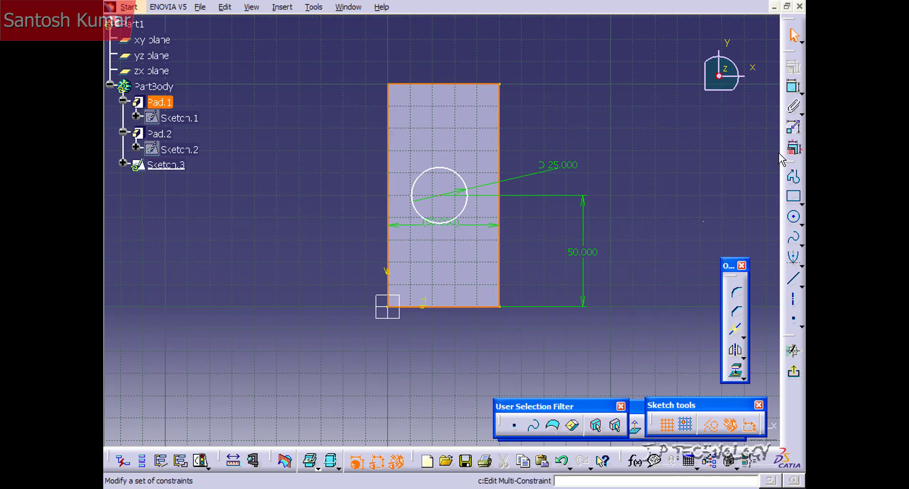
{"action": "left_click", "coordinate": [793, 87]}
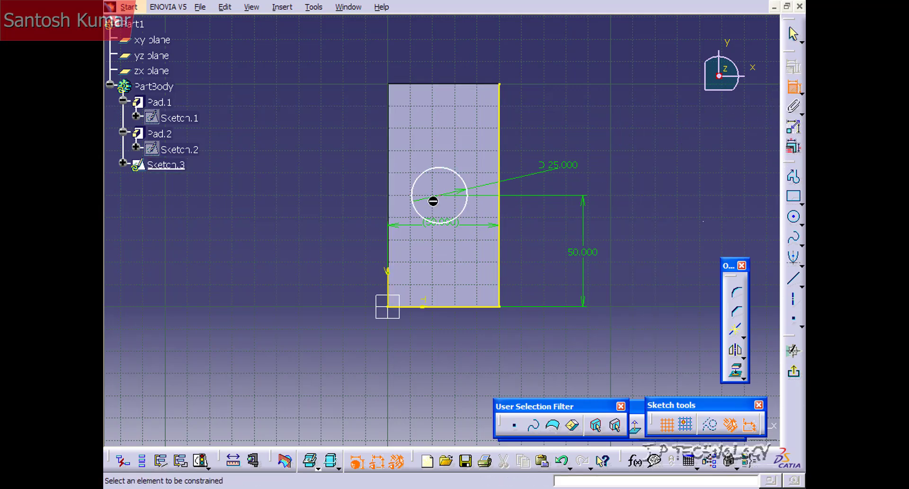
{"action": "left_click", "coordinate": [441, 197]}
{"action": "left_click", "coordinate": [502, 195]}
{"action": "left_click", "coordinate": [549, 108]}
{"action": "double_click", "coordinate": [540, 104]}
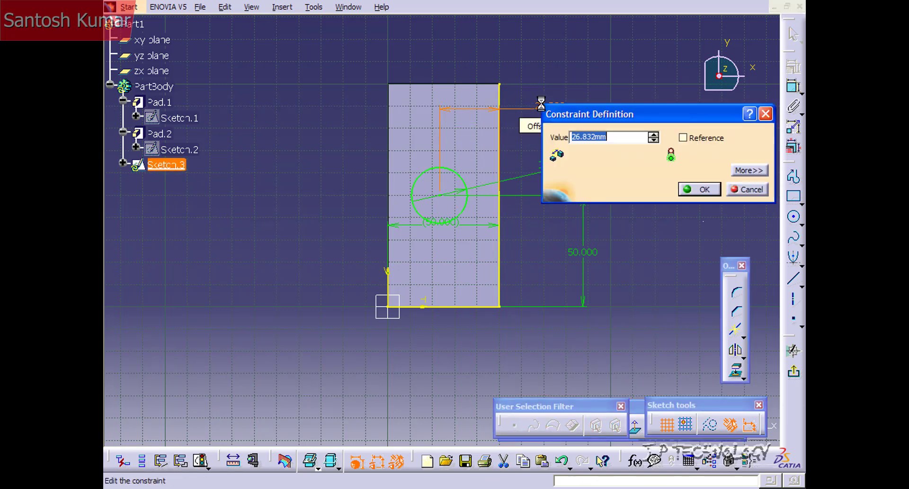
{"action": "type", "text": "25"}
{"action": "key", "text": "Return"}
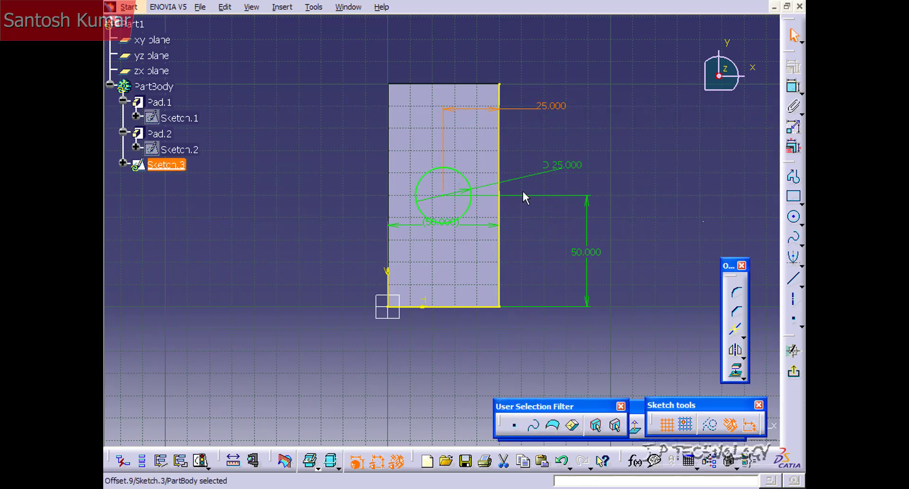
- Convert the two projected block edges into construction elements
{"action": "left_click", "coordinate": [614, 129]}
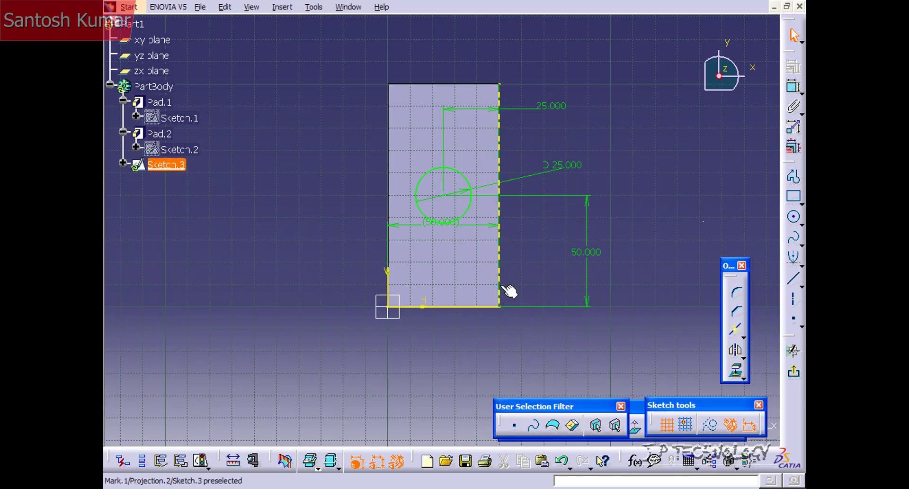
{"action": "left_click", "coordinate": [461, 307]}
{"action": "left_click", "coordinate": [499, 247], "text": "ctrl"}
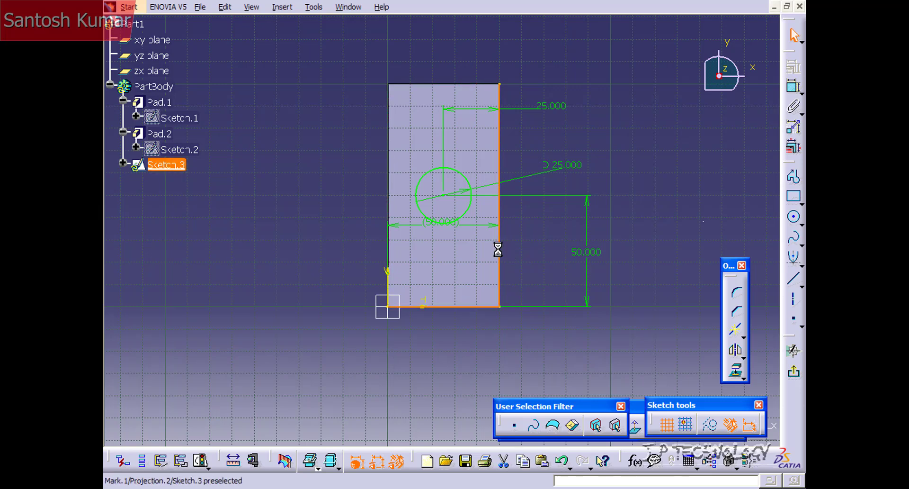
{"action": "left_click", "coordinate": [710, 425]}
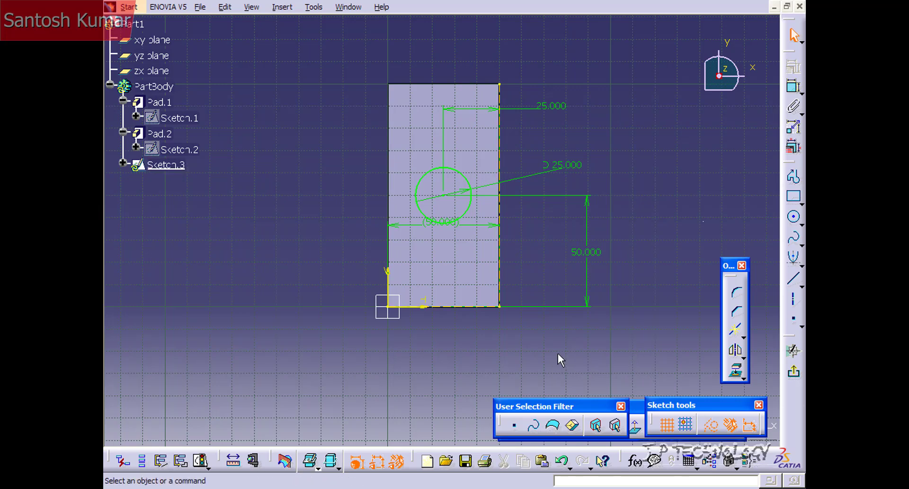
{"action": "mouse_move", "coordinate": [453, 360]}
{"action": "middle_mouse_down"}
{"action": "mouse_move", "coordinate": [450, 310]}
{"action": "mouse_move", "coordinate": [489, 205]}
{"action": "mouse_move", "coordinate": [516, 308]}
{"action": "mouse_move", "coordinate": [430, 322]}
{"action": "middle_mouse_up"}
{"action": "middle_click_drag", "start_coordinate": [343, 328], "coordinate": [503, 294]}
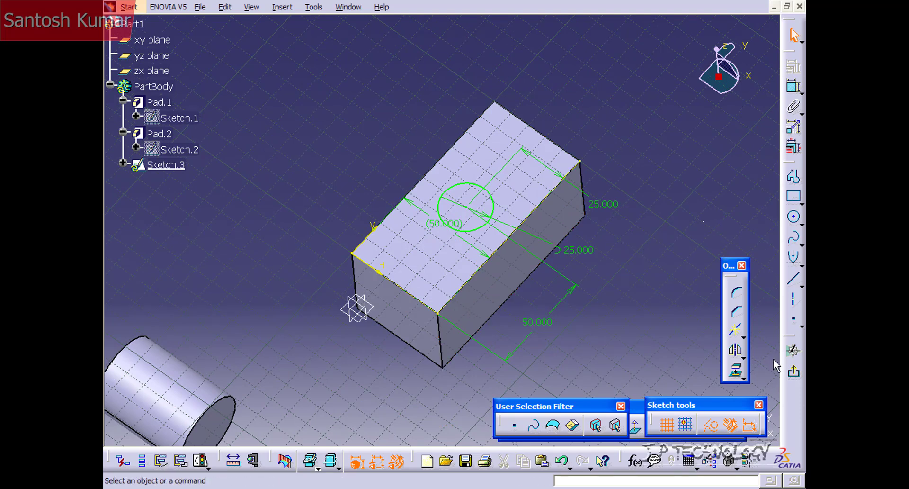
- Exit the sketch and pad the 25 mm circle 50 mm upward from the block's top face
{"action": "left_click", "coordinate": [795, 374]}
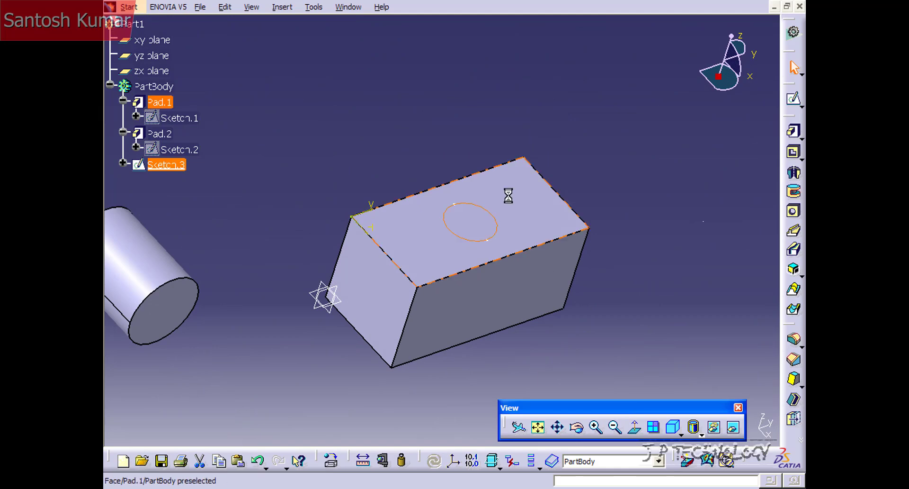
{"action": "left_click", "coordinate": [794, 131]}
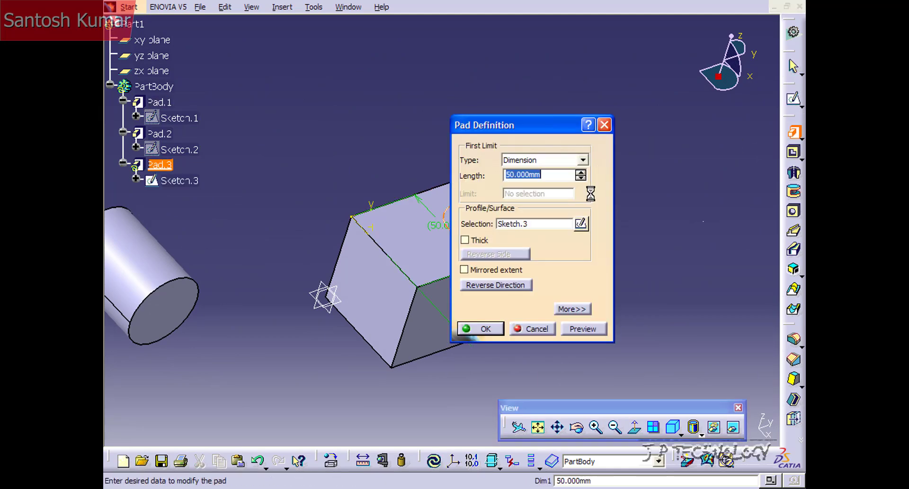
{"action": "left_click_drag", "start_coordinate": [500, 127], "coordinate": [665, 149]}
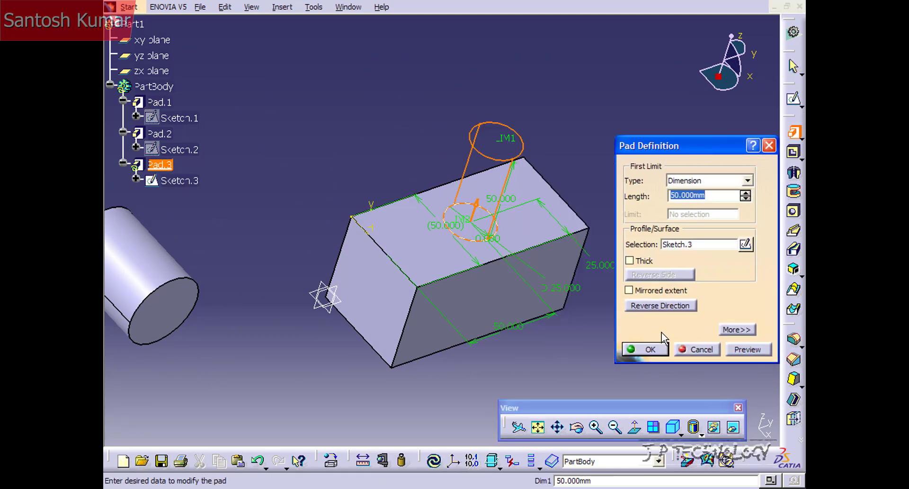
{"action": "left_click", "coordinate": [654, 349]}
{"action": "middle_click_drag", "start_coordinate": [552, 256], "coordinate": [528, 286]}
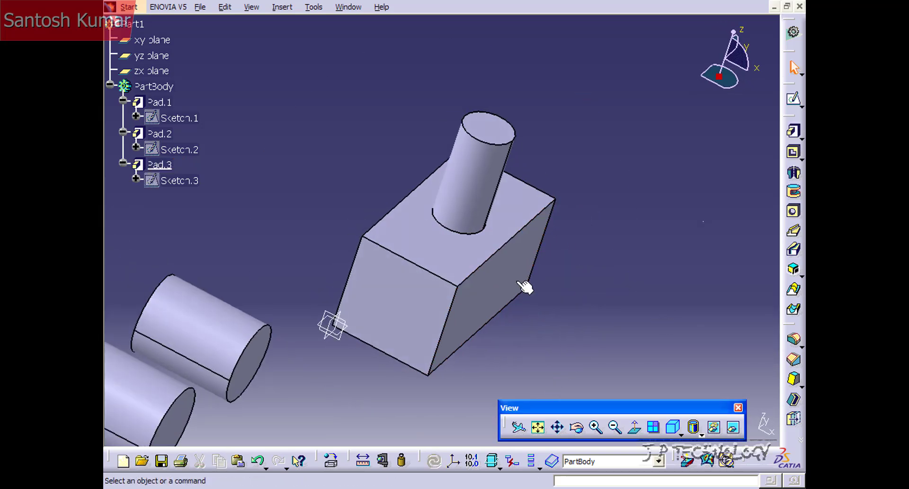
- Reopen the padded circle's sketch and convert the projected long edge back into a standard element
{"action": "double_click", "coordinate": [191, 183]}
{"action": "left_click", "coordinate": [503, 268]}
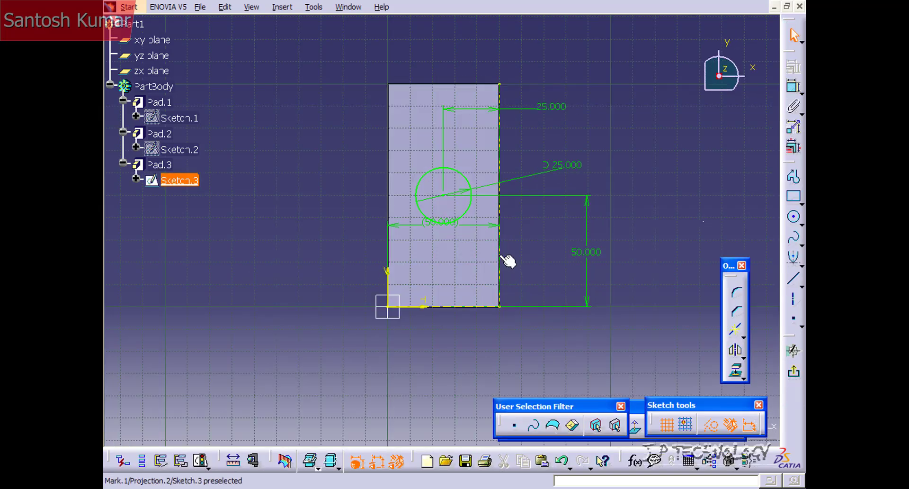
{"action": "left_click", "coordinate": [636, 424]}
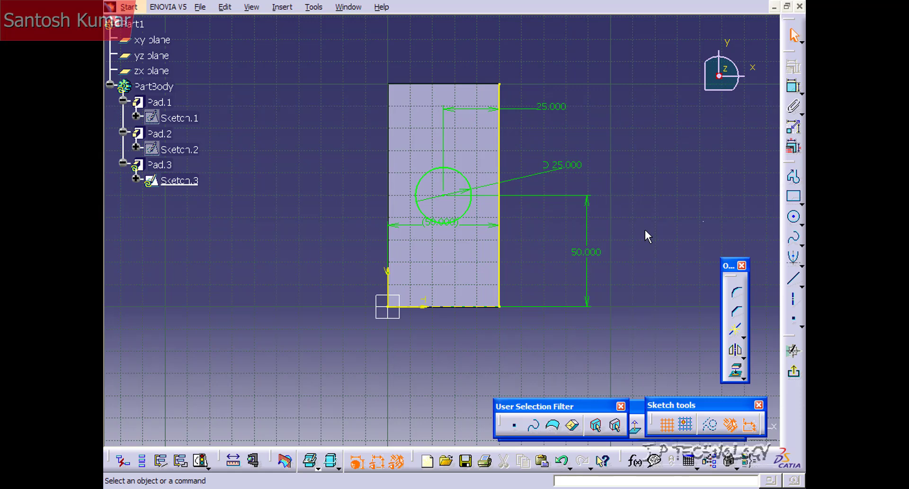
- Check the sketch's geometry with Sketch Analysis, leave the sketch, and dismiss the pad's update diagnosis
{"action": "left_click", "coordinate": [313, 6]}
{"action": "left_click", "coordinate": [358, 183]}
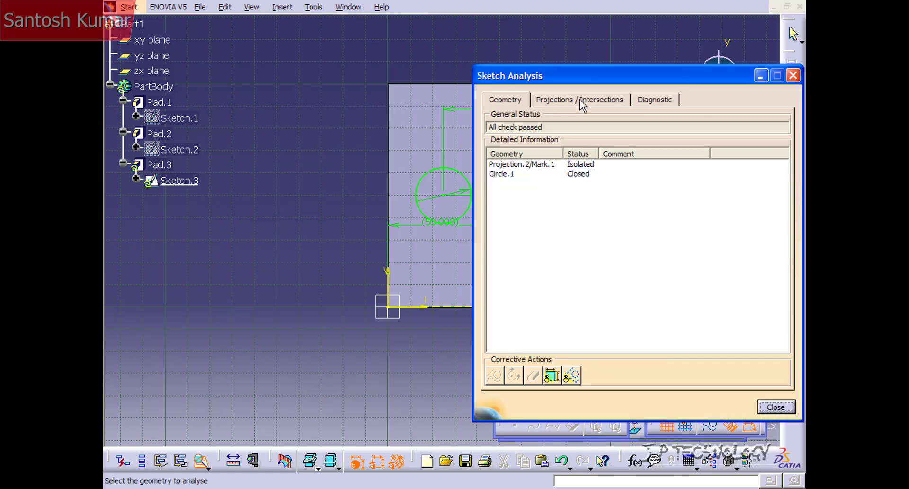
{"action": "mouse_move", "coordinate": [584, 73]}
{"action": "left_mouse_down"}
{"action": "mouse_move", "coordinate": [584, 91]}
{"action": "mouse_move", "coordinate": [636, 91]}
{"action": "mouse_move", "coordinate": [370, 38]}
{"action": "left_mouse_up"}
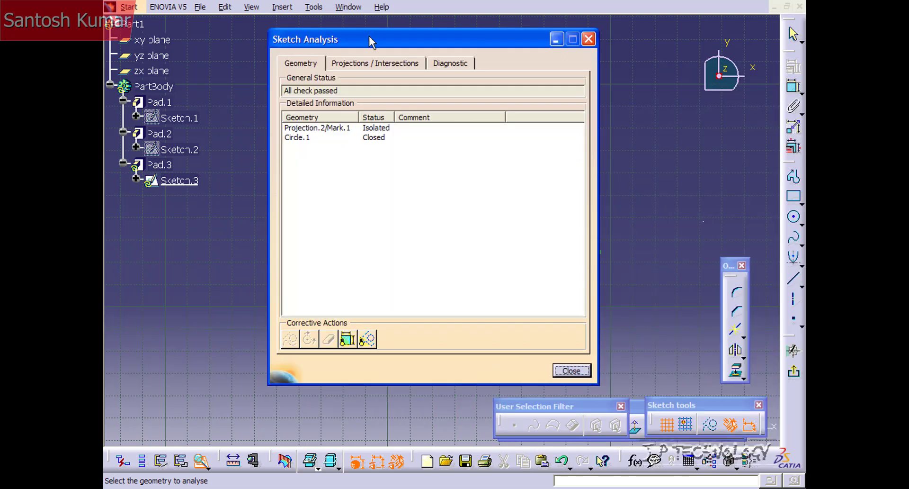
{"action": "left_click", "coordinate": [572, 370]}
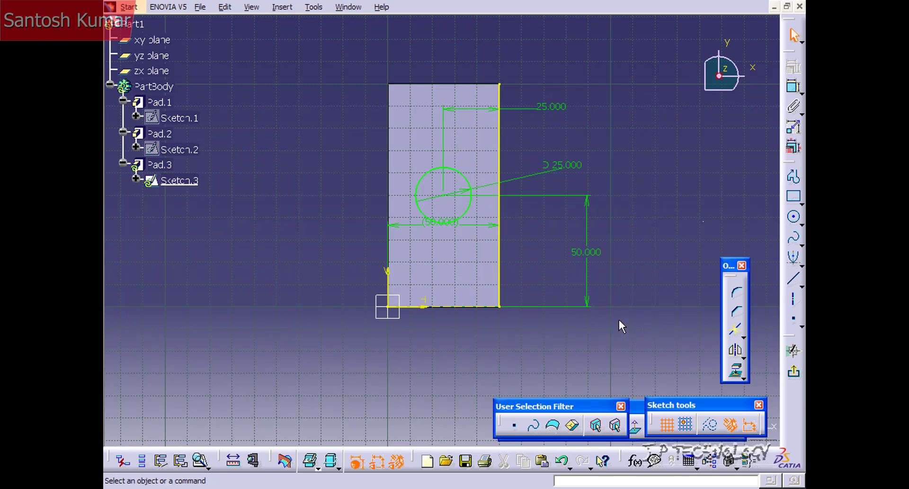
{"action": "left_click", "coordinate": [794, 372]}
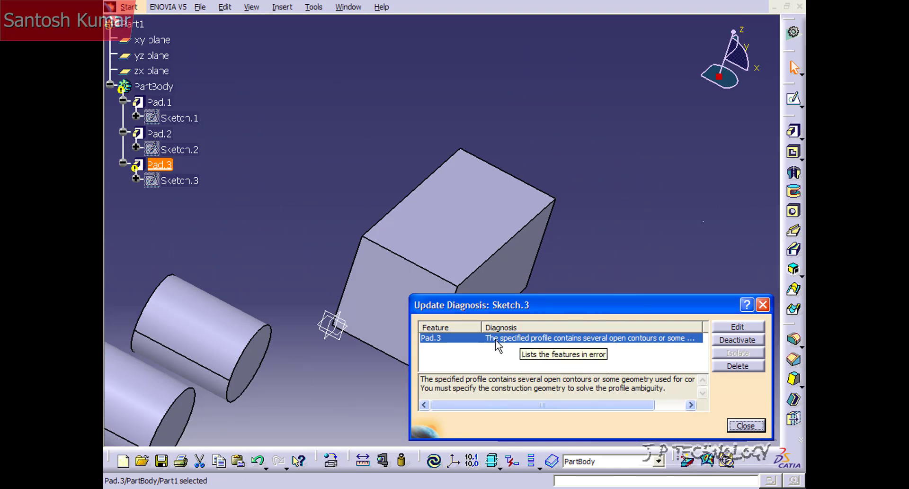
{"action": "left_click", "coordinate": [745, 425]}
- Reopen the circle's sketch, convert the projected long edge into a construction element, and exit the sketch
{"action": "double_click", "coordinate": [193, 180]}
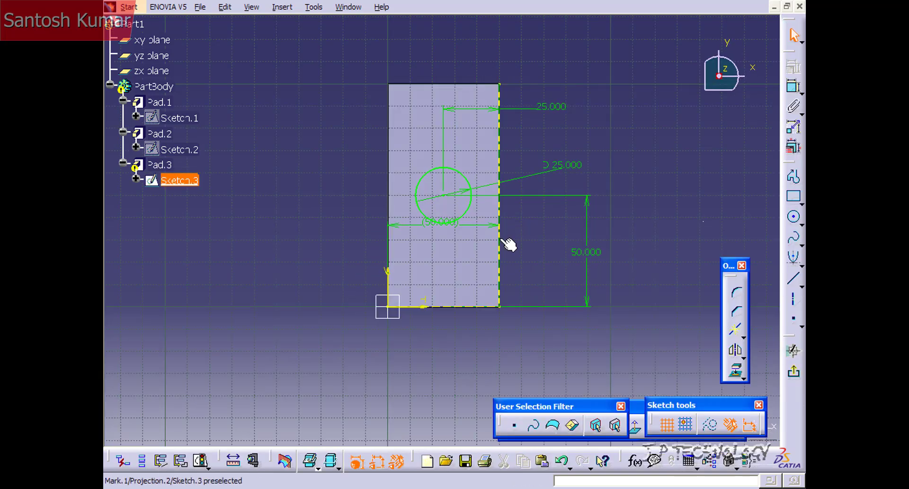
{"action": "left_click", "coordinate": [710, 425]}
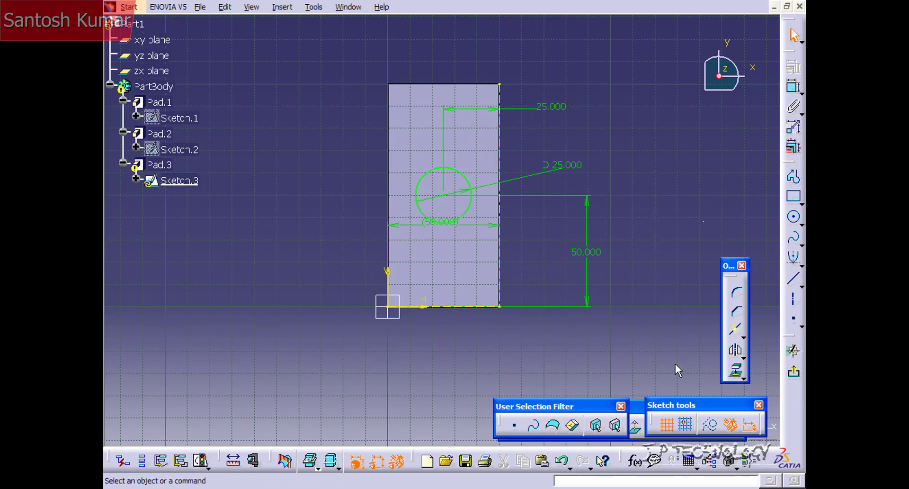
{"action": "left_click", "coordinate": [794, 371]}
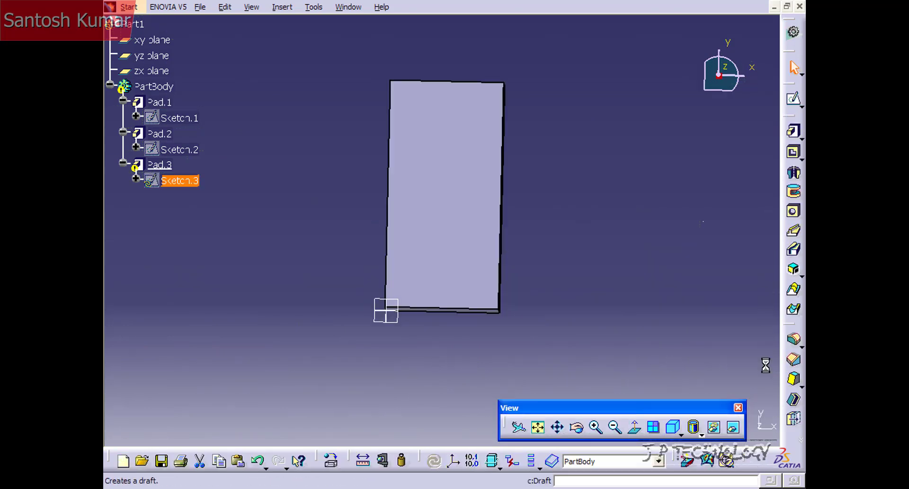
{"action": "middle_click_drag", "start_coordinate": [597, 321], "coordinate": [532, 359]}
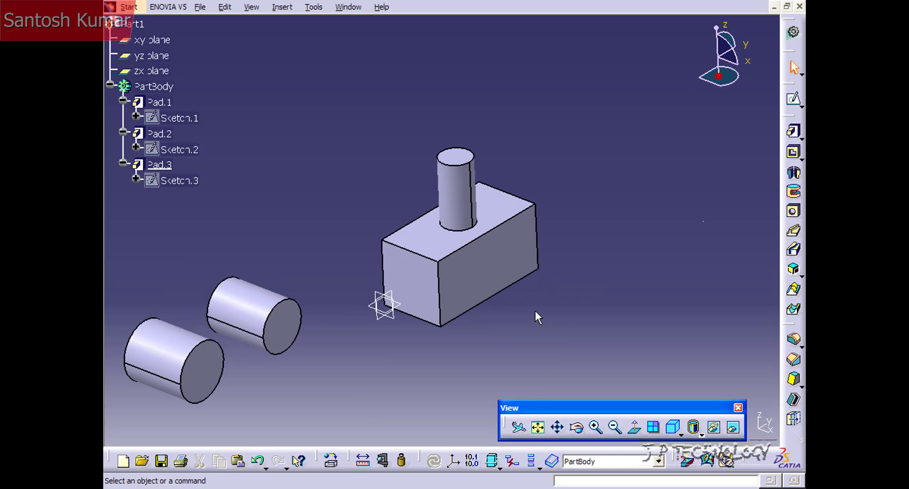
{"action": "middle_click_drag", "start_coordinate": [515, 205], "coordinate": [488, 316]}
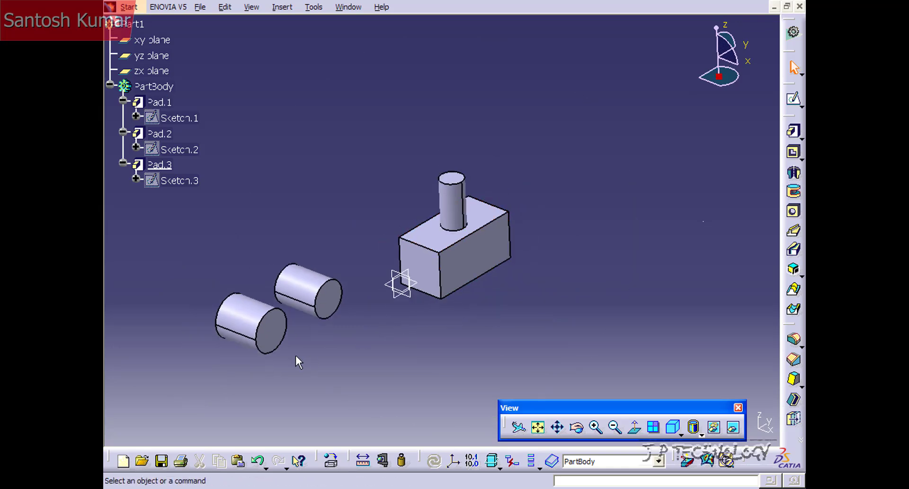
- Start a sketch on the larger cylinder's end face and draw a bigger free-standing circle beside that cylinder
{"action": "middle_click_drag", "start_coordinate": [294, 328], "coordinate": [509, 316]}
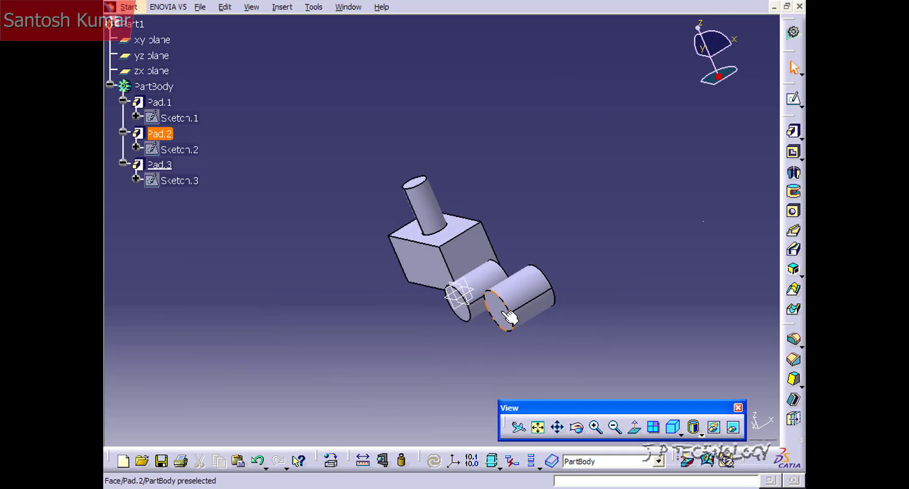
{"action": "left_click", "coordinate": [509, 316]}
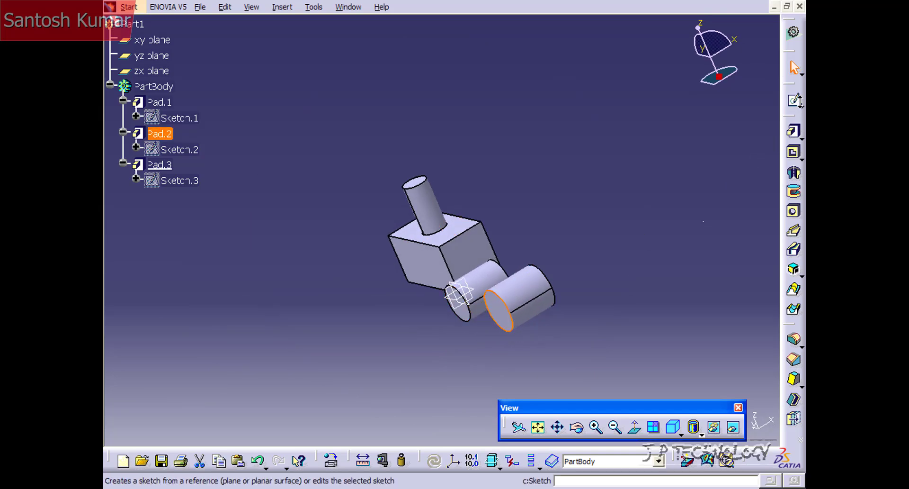
{"action": "left_click", "coordinate": [800, 105]}
{"action": "left_click", "coordinate": [773, 115]}
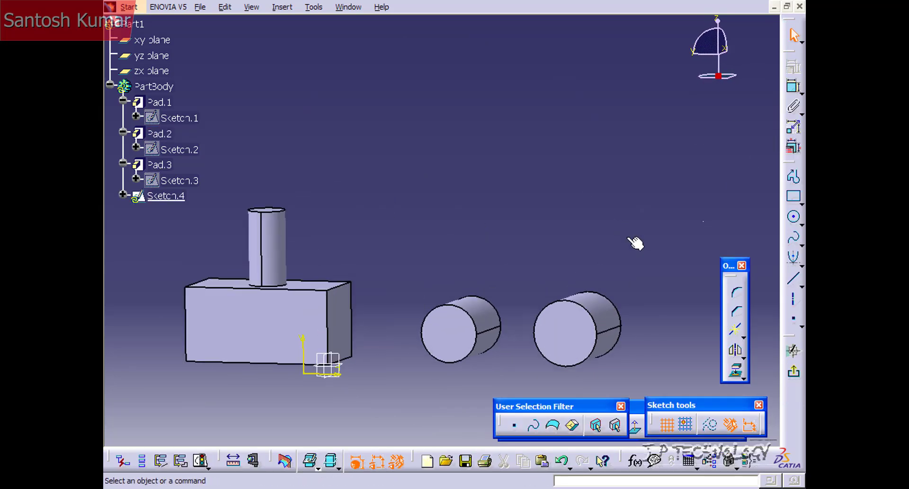
{"action": "left_click", "coordinate": [793, 216]}
{"action": "left_click", "coordinate": [490, 295]}
{"action": "left_click", "coordinate": [540, 322]}
{"action": "left_click", "coordinate": [626, 239]}
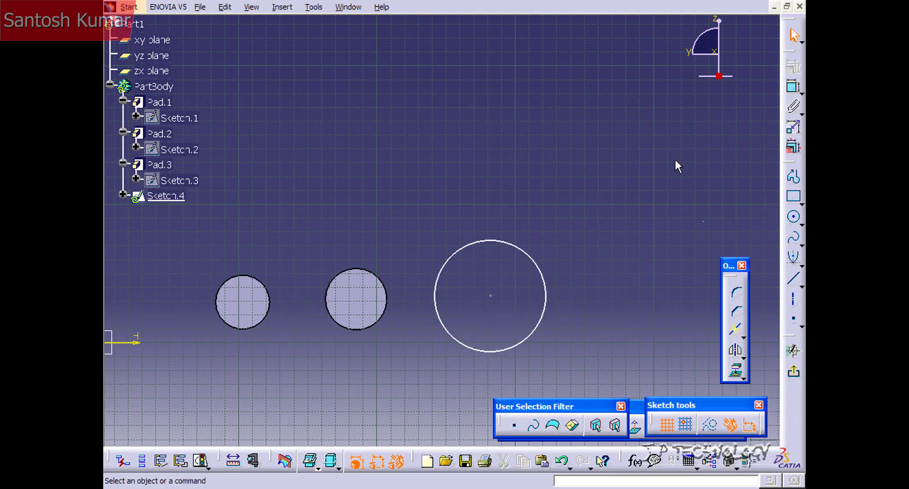
- Exit the sketch and pad the new circle 50 mm with mirrored extent
{"action": "left_click", "coordinate": [793, 371]}
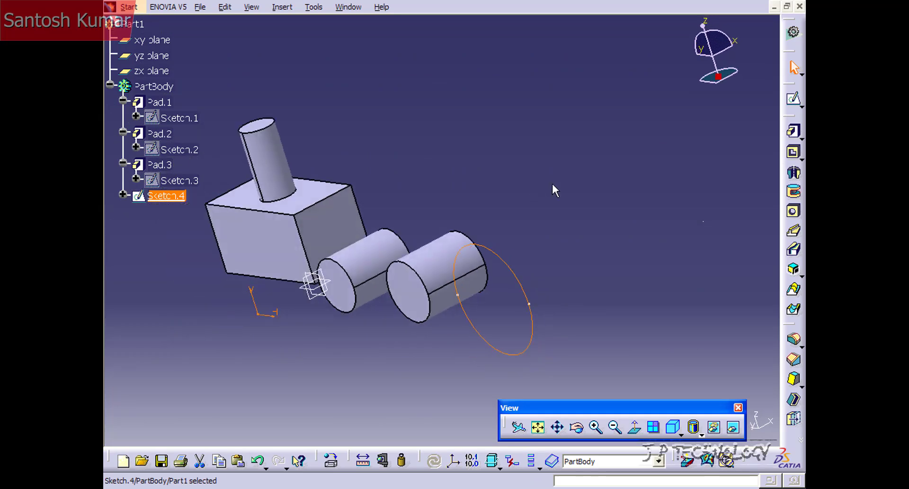
{"action": "left_click", "coordinate": [794, 133]}
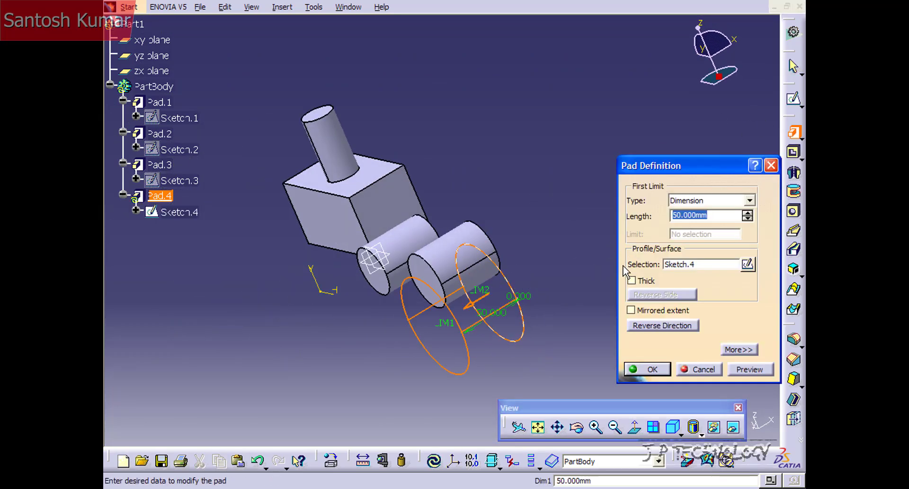
{"action": "left_click", "coordinate": [630, 311]}
{"action": "middle_click_drag", "start_coordinate": [498, 245], "coordinate": [477, 283]}
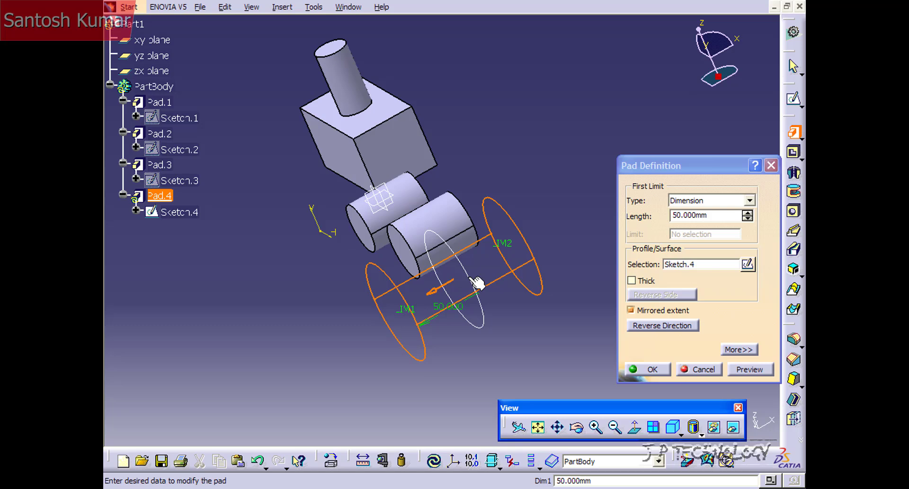
{"action": "middle_click_drag", "start_coordinate": [489, 244], "coordinate": [324, 215]}
{"action": "left_click", "coordinate": [658, 367]}
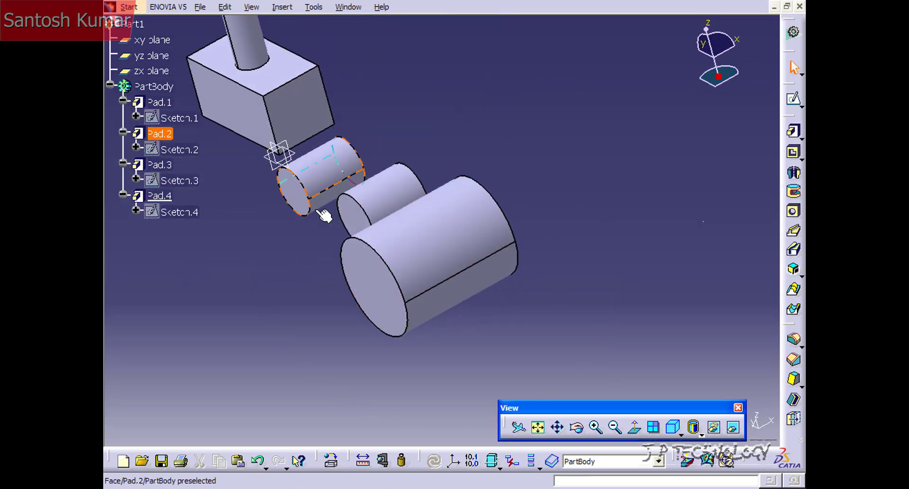
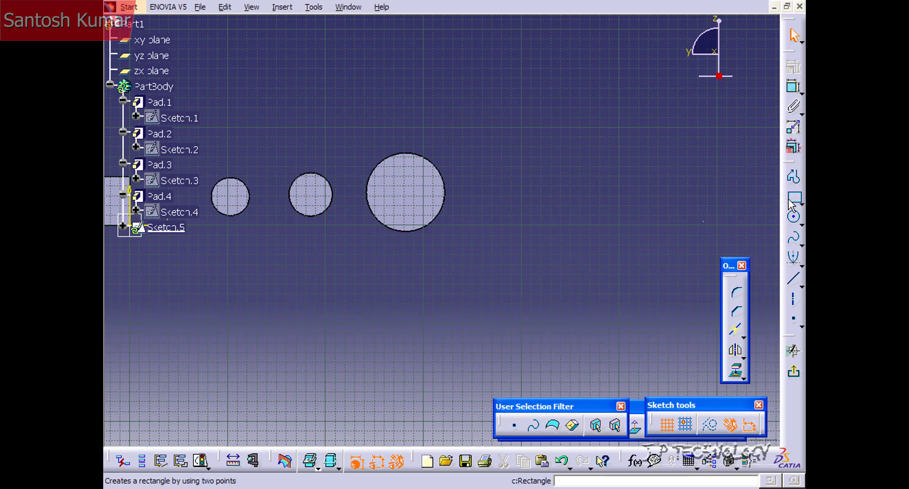
- Sketch a rectangle about 105 by 93 mm beside the largest cylinder and dimension its height to 100 mm
{"action": "left_click", "coordinate": [522, 128]}
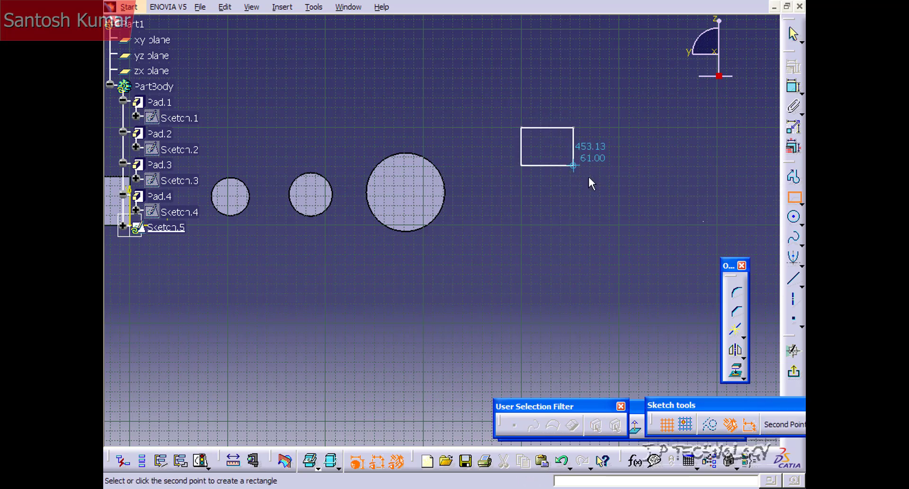
{"action": "left_click", "coordinate": [624, 218]}
{"action": "left_click", "coordinate": [793, 87]}
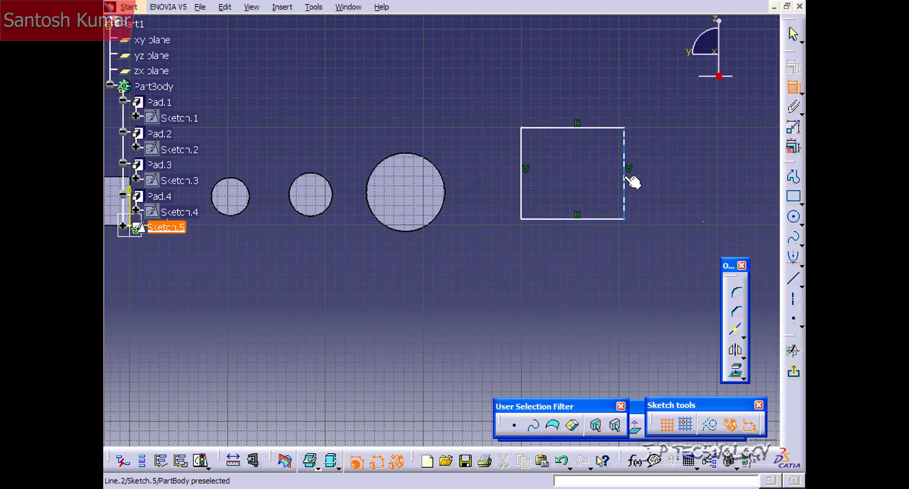
{"action": "left_click", "coordinate": [624, 176]}
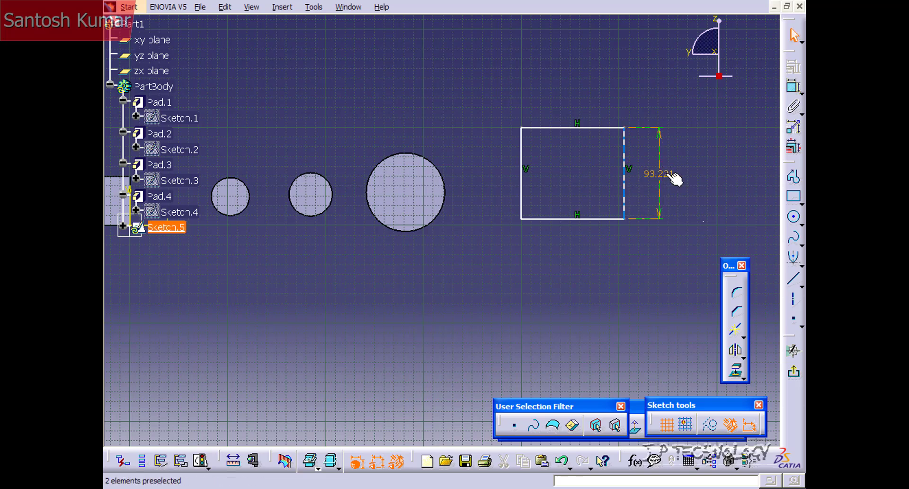
{"action": "double_click", "coordinate": [663, 176]}
{"action": "type", "text": "100"}
{"action": "key", "text": "Return"}
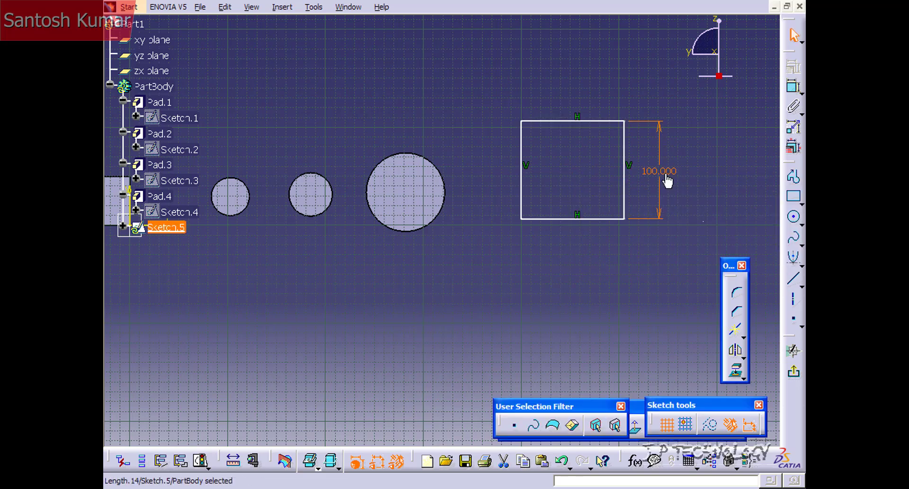
- Dimension the rectangle's horizontal edge and set its width to 100 mm
{"action": "left_click", "coordinate": [606, 116]}
{"action": "left_click", "coordinate": [594, 92]}
{"action": "double_click", "coordinate": [594, 90]}
{"action": "type", "text": "100"}
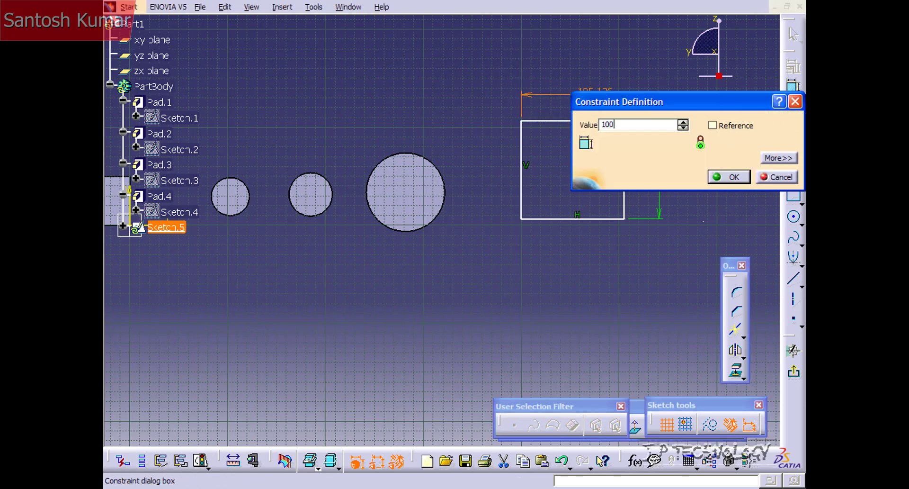
{"action": "key", "text": "Return"}
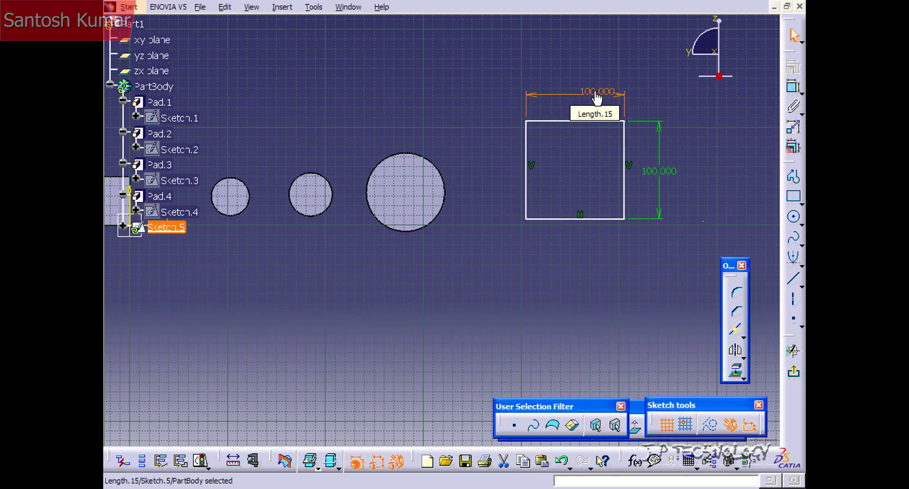
- Exit the square sketch and start a 50 mm pad from it with the Thick option enabled
{"action": "left_click", "coordinate": [793, 375]}
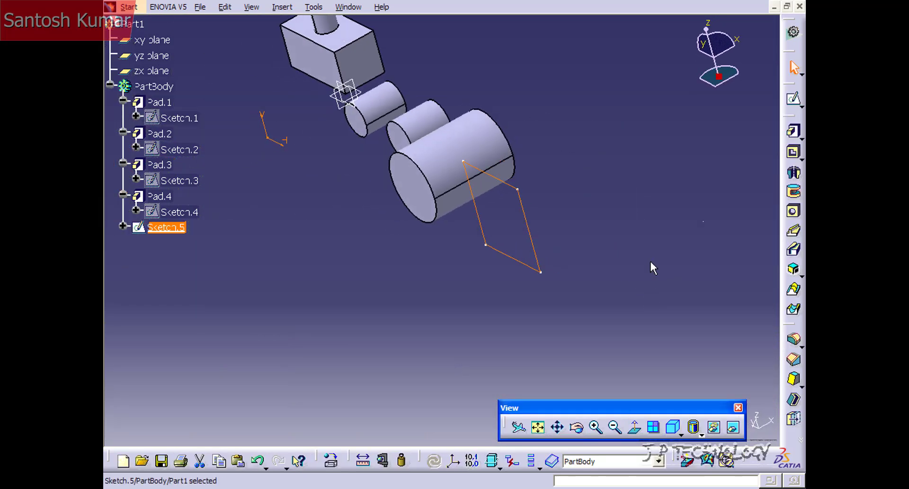
{"action": "left_click", "coordinate": [793, 131]}
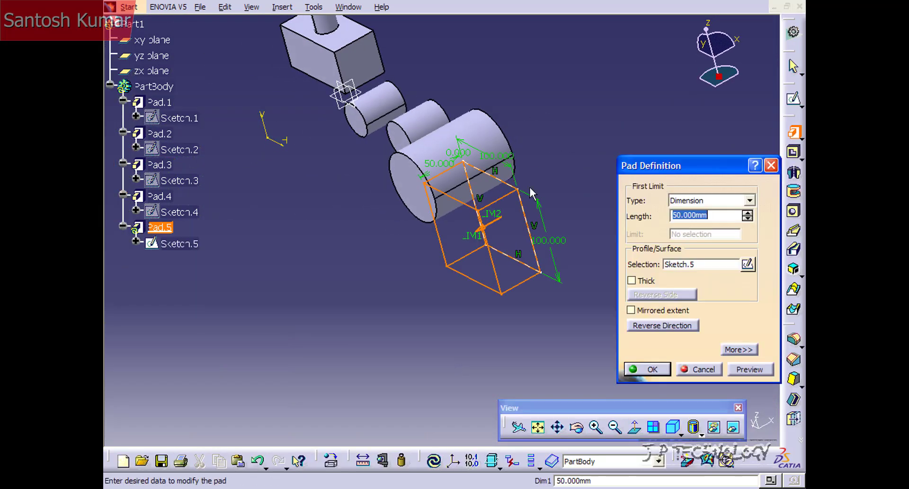
{"action": "middle_click_drag", "start_coordinate": [577, 226], "coordinate": [632, 203]}
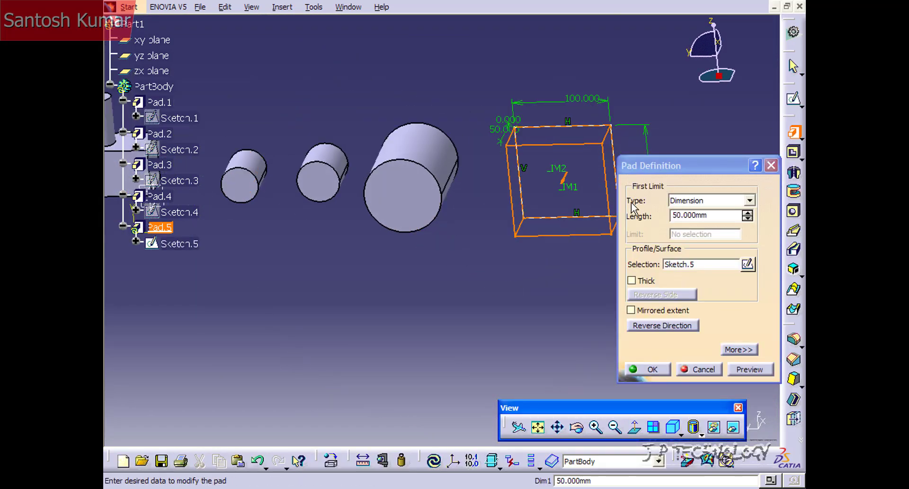
{"action": "left_click", "coordinate": [633, 281]}
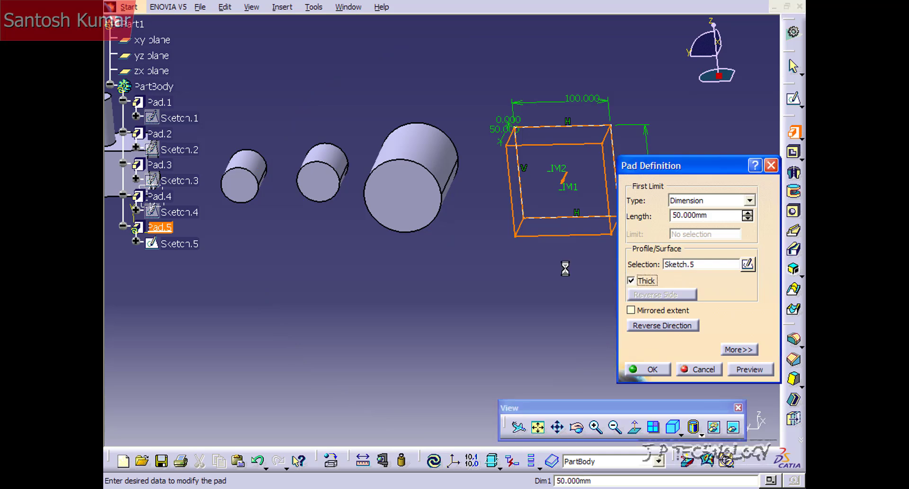
{"action": "left_click_drag", "start_coordinate": [602, 166], "coordinate": [284, 114]}
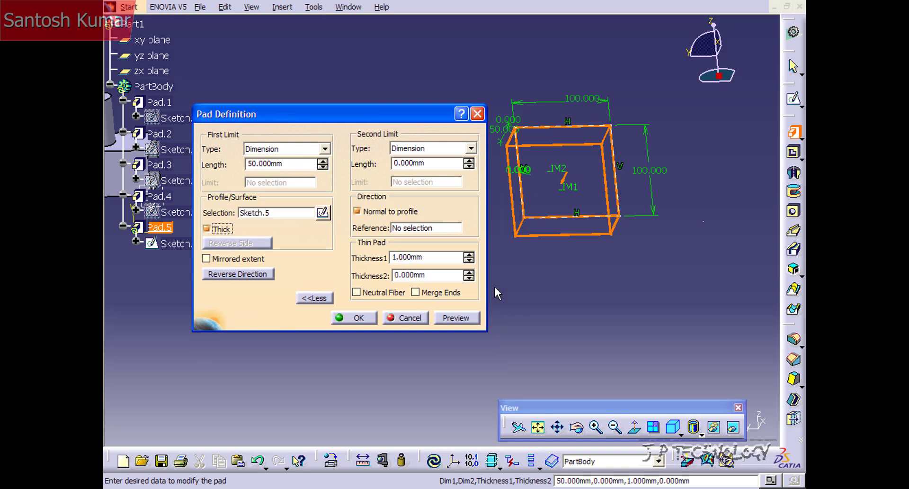
- Increase the thin pad's Thickness1 in single steps to 6 mm
{"action": "middle_click_drag", "start_coordinate": [549, 252], "coordinate": [566, 198]}
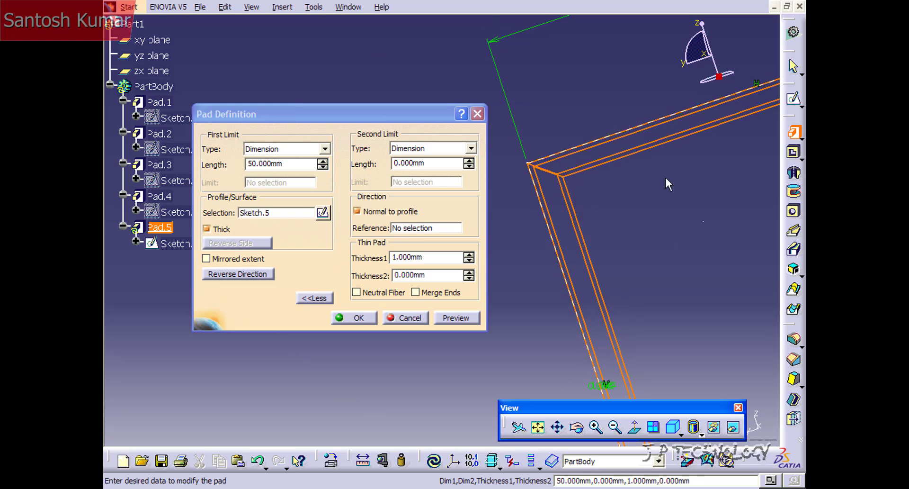
{"action": "left_click", "coordinate": [469, 254]}
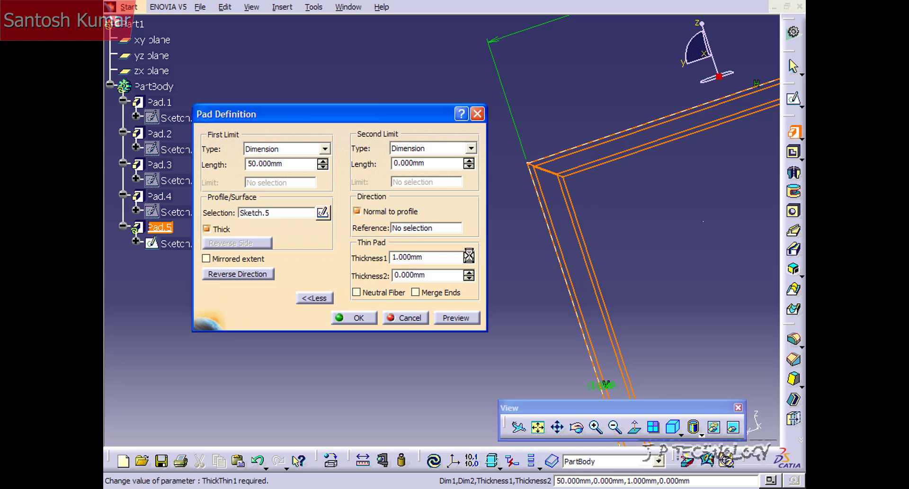
{"action": "left_click", "coordinate": [469, 254]}
{"action": "left_click", "coordinate": [469, 254]}
{"action": "left_click", "coordinate": [469, 254]}
{"action": "left_click", "coordinate": [468, 255]}
{"action": "middle_click_drag", "start_coordinate": [602, 242], "coordinate": [593, 336]}
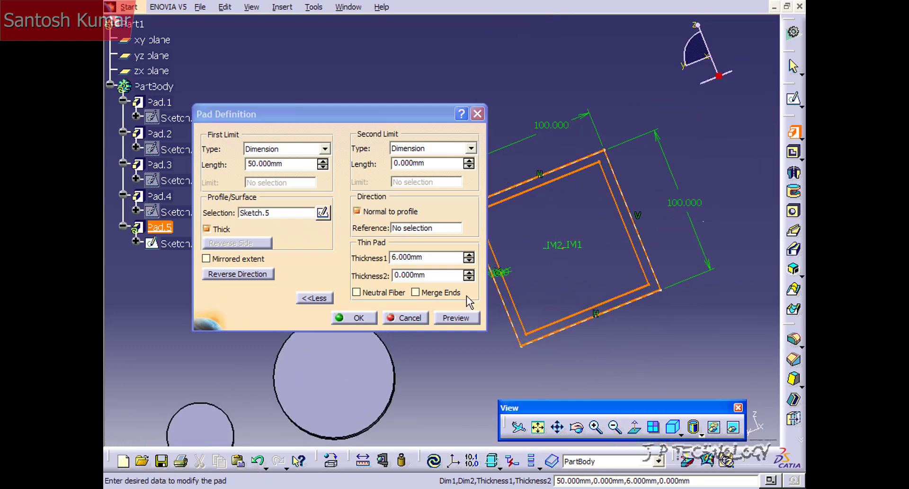
- Set the thin pad's Thickness1 to 10 mm and preview the hollow square pad
{"action": "double_click", "coordinate": [429, 256]}
{"action": "type", "text": "10"}
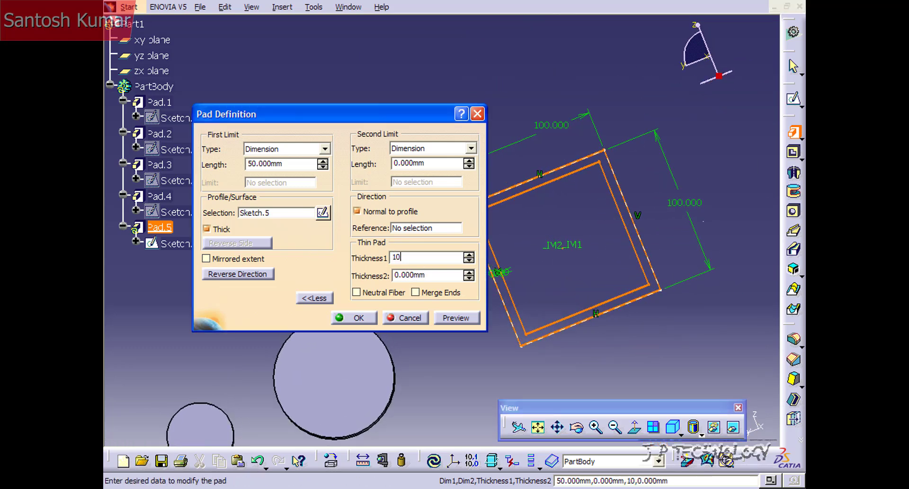
{"action": "left_click", "coordinate": [456, 317]}
{"action": "middle_click_drag", "start_coordinate": [555, 212], "coordinate": [696, 198]}
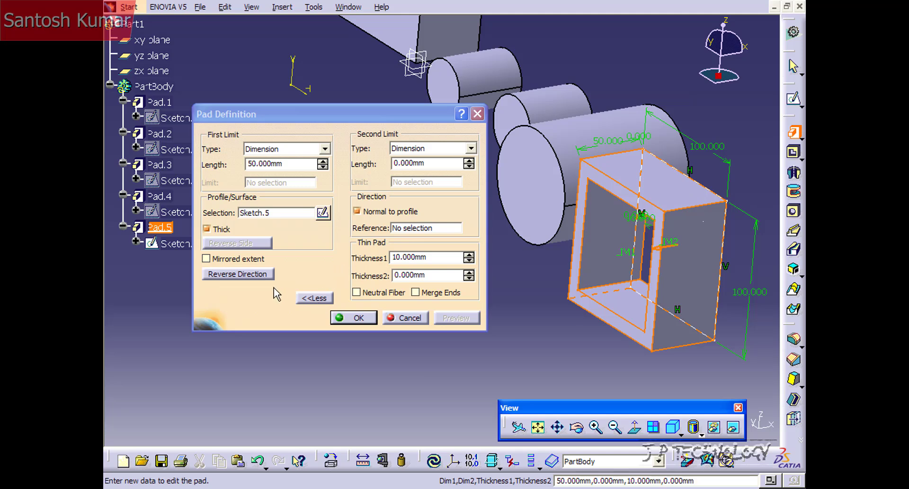
- Enable mirrored extent for the hollow square pad and complete the feature
{"action": "left_click", "coordinate": [242, 262]}
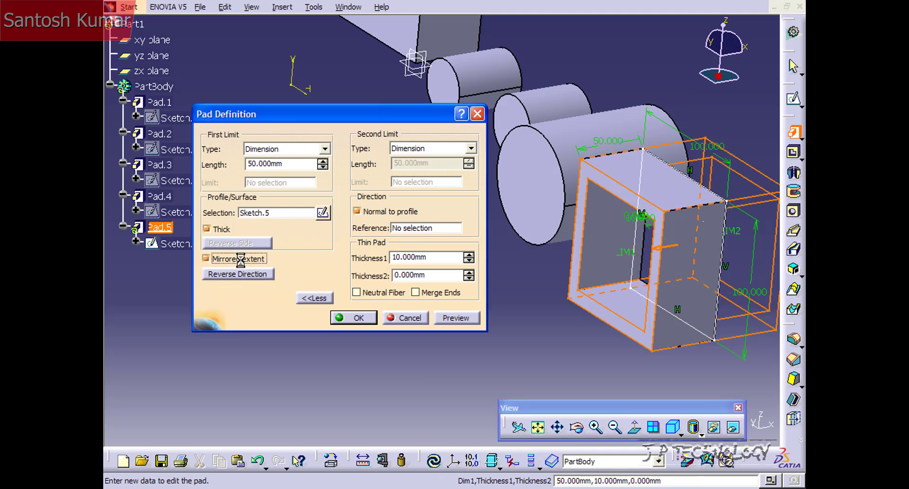
{"action": "mouse_move", "coordinate": [602, 202]}
{"action": "middle_mouse_down"}
{"action": "mouse_move", "coordinate": [597, 208]}
{"action": "mouse_move", "coordinate": [623, 206]}
{"action": "mouse_move", "coordinate": [616, 209]}
{"action": "middle_mouse_up"}
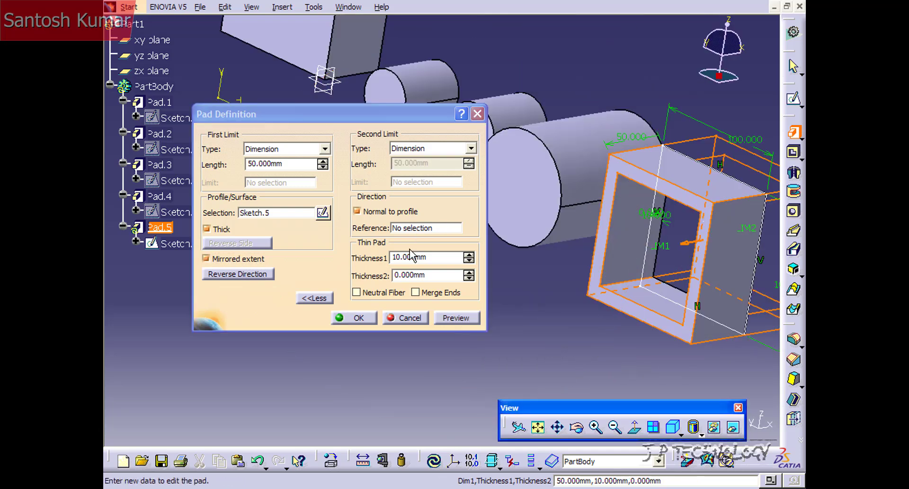
{"action": "left_click", "coordinate": [358, 318]}
{"action": "middle_click_drag", "start_coordinate": [582, 285], "coordinate": [705, 258]}
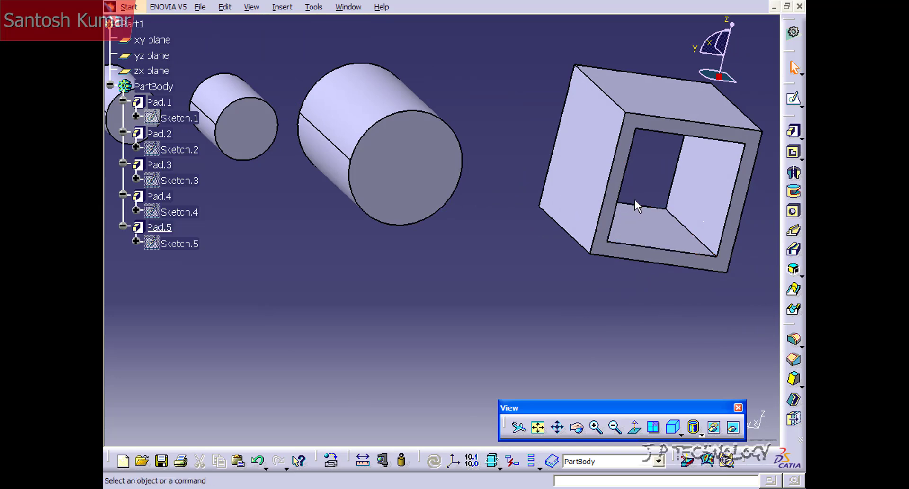
{"action": "middle_click_drag", "start_coordinate": [537, 166], "coordinate": [361, 235]}
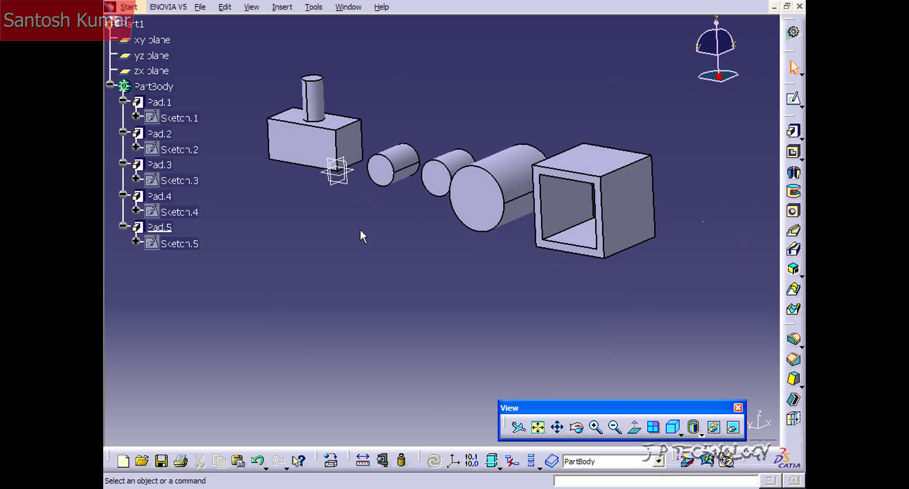